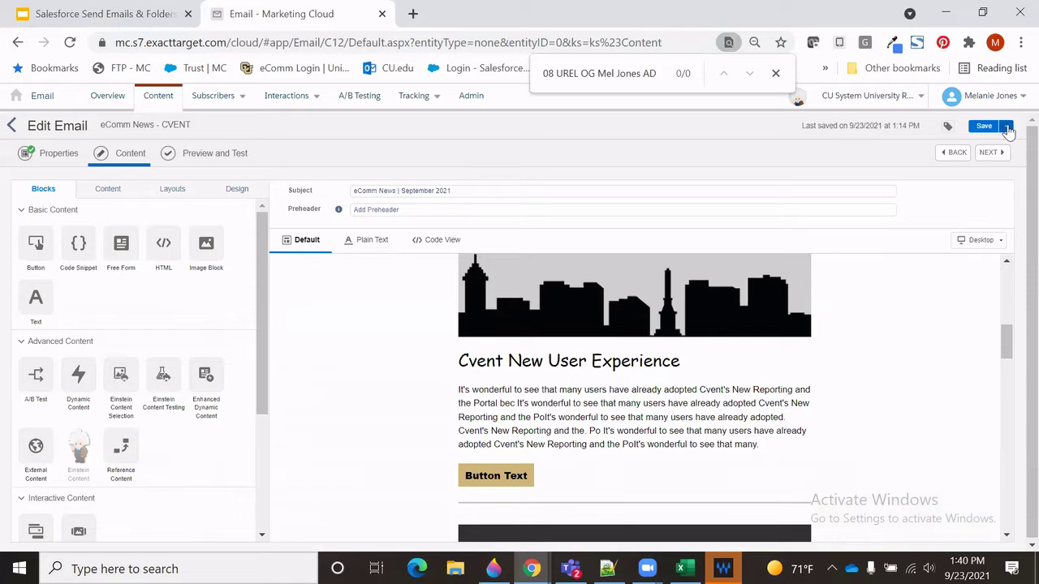
# - Save the eComm News - CVENT email and start its send process
pyautogui.click(1007, 127)
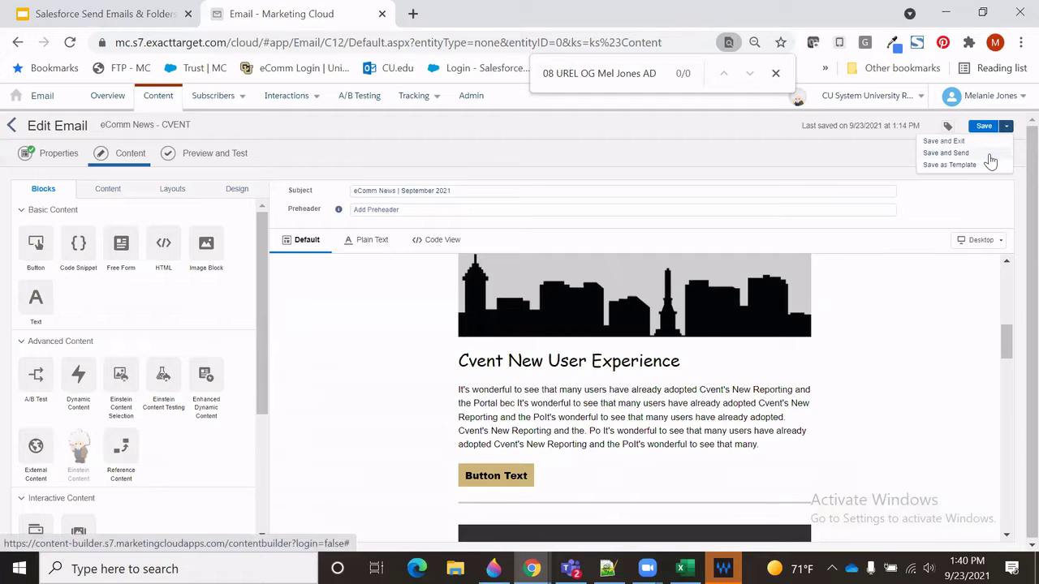
pyautogui.click(988, 155)
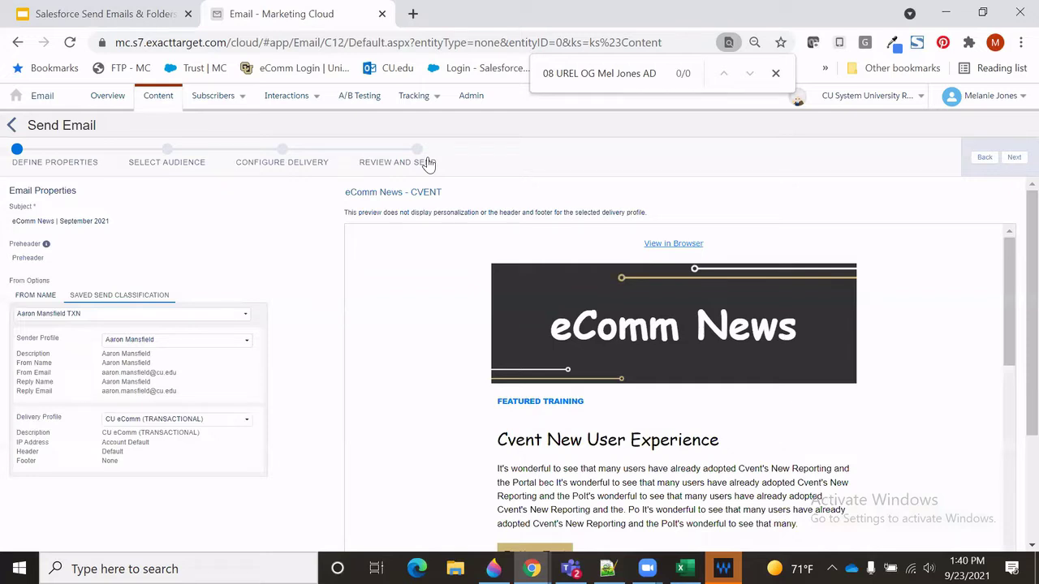
pyautogui.moveTo(403, 201)
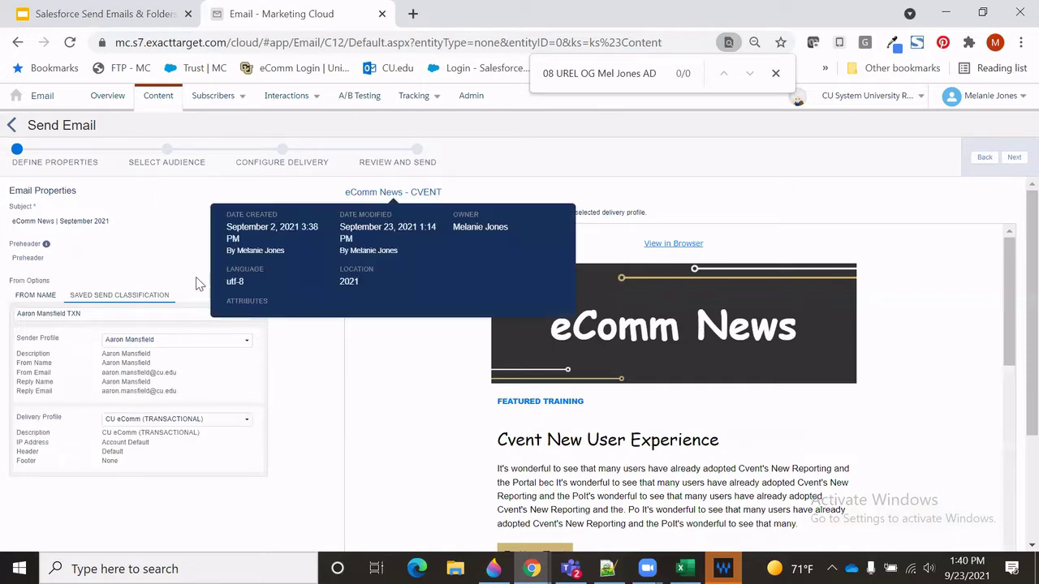
# - Set the saved send classification to CU News and continue to the audience selection
pyautogui.click(149, 315)
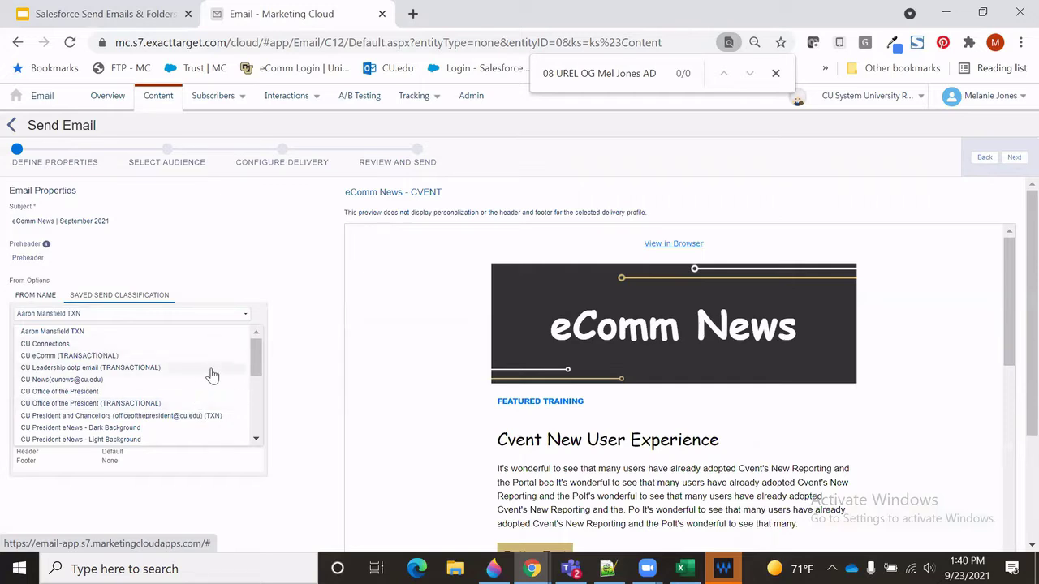
pyautogui.scroll(-2, 214, 381)
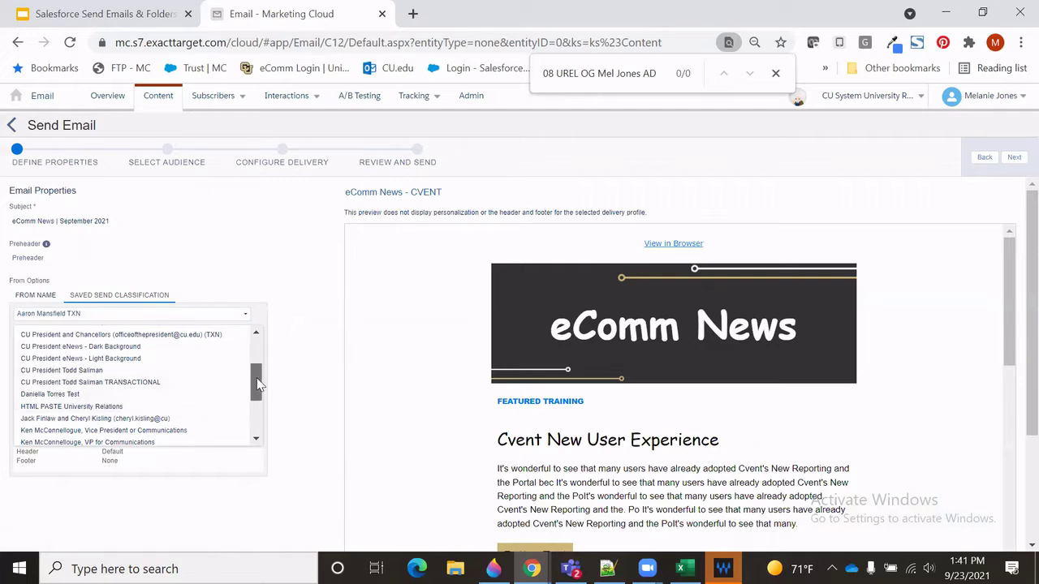
pyautogui.moveTo(257, 383); pyautogui.dragTo(255, 403)
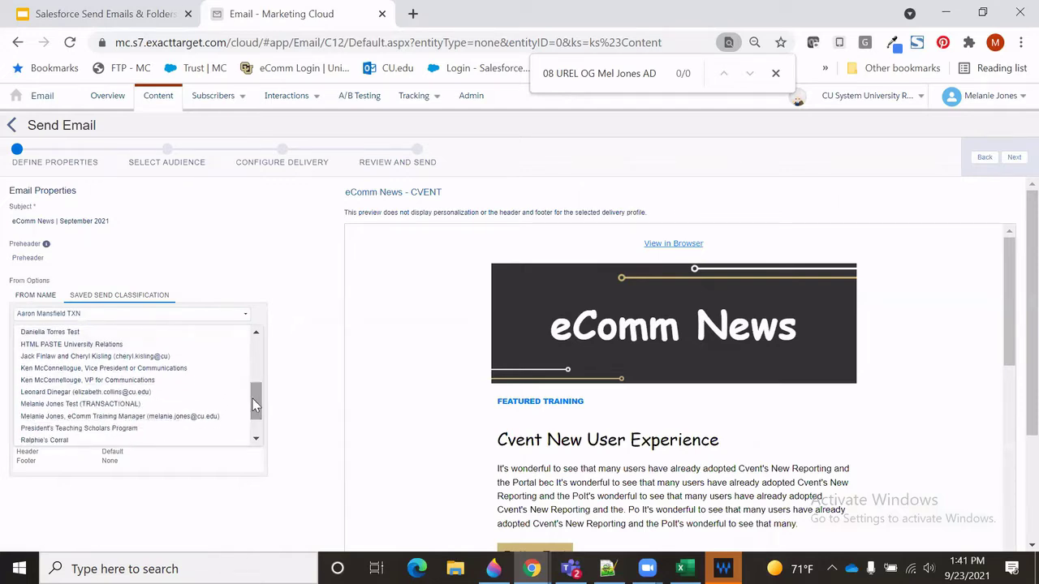
pyautogui.scroll(2, 212, 389)
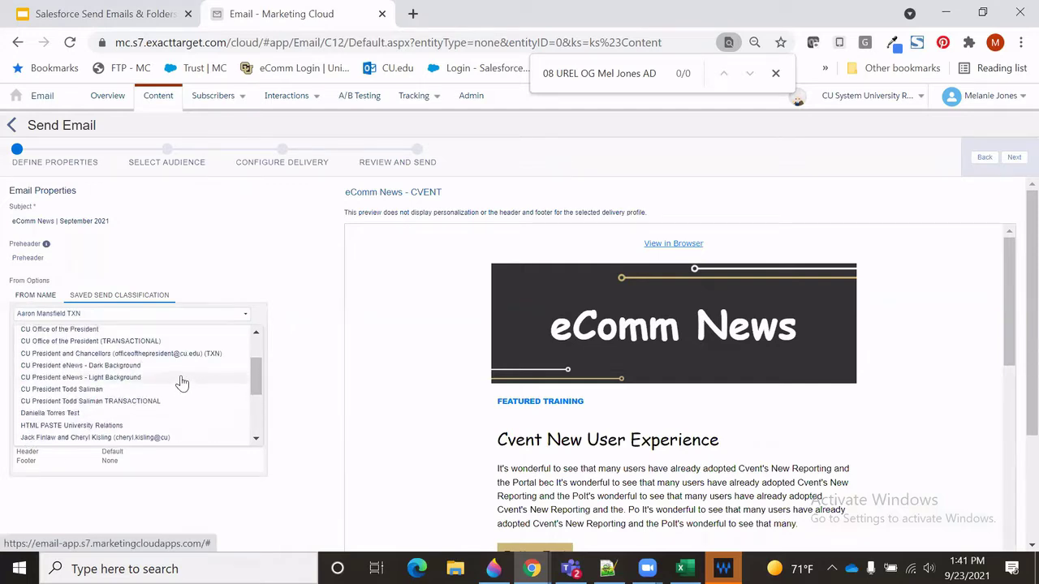
pyautogui.scroll(2, 182, 383)
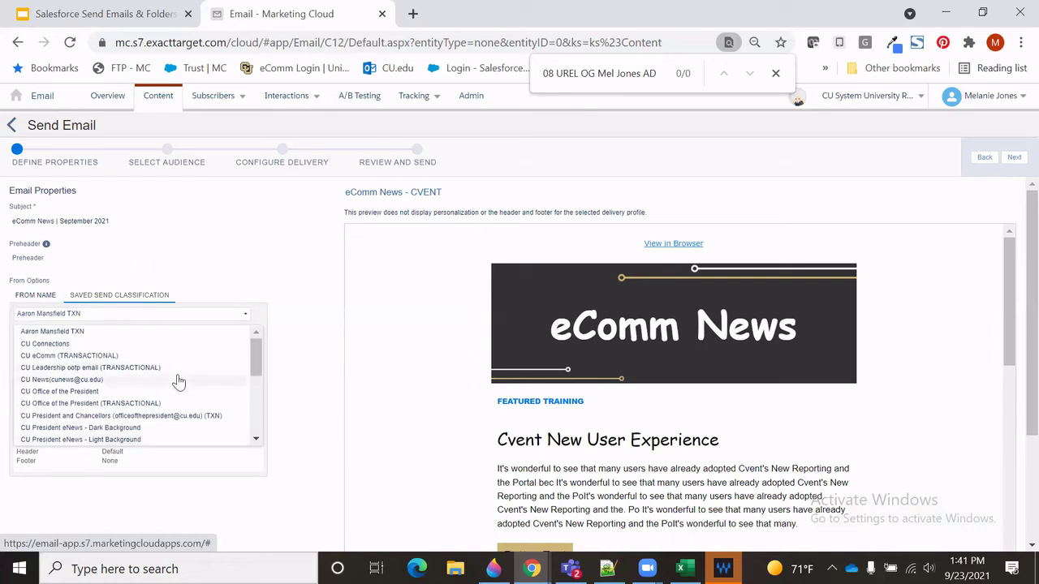
pyautogui.click(180, 379)
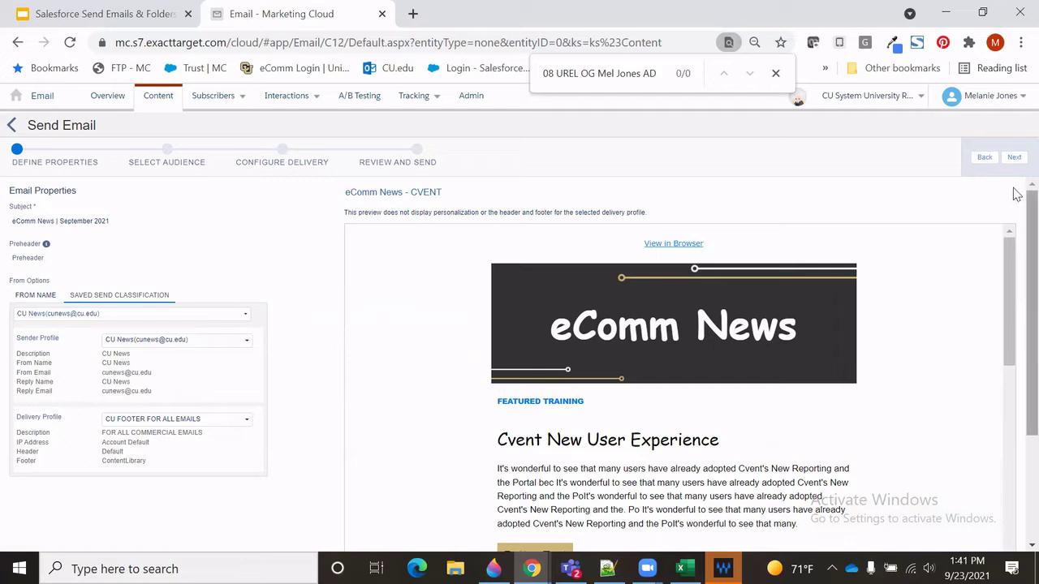
pyautogui.click(1014, 158)
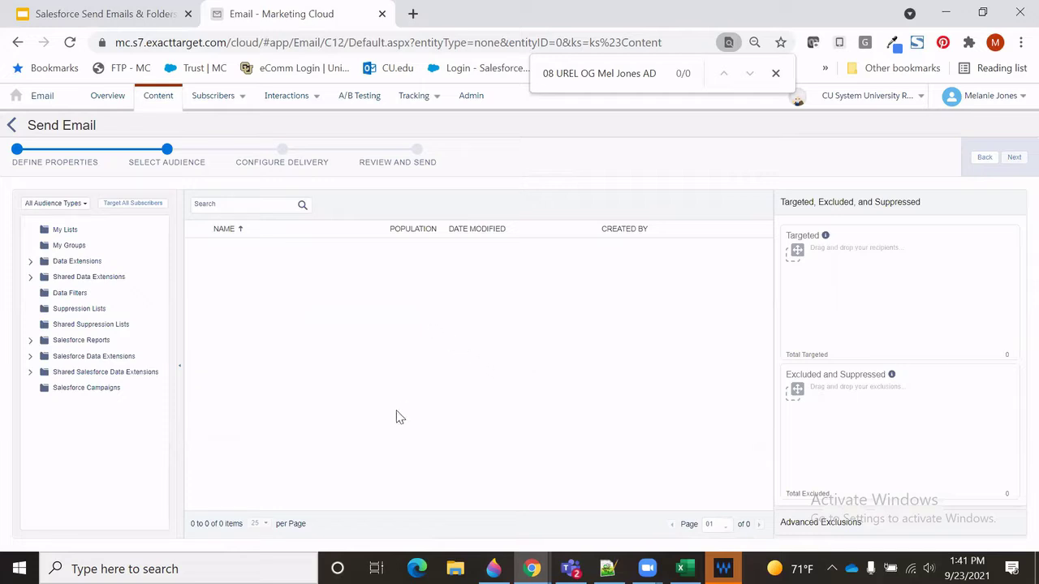
# - Search the Salesforce Reports by surname, add the 08 UREL OG ADV Onboard Test report as the targeted audience, and continue to delivery configuration
pyautogui.click(67, 342)
pyautogui.click(226, 205)
pyautogui.write('jones')
pyautogui.press('Return')
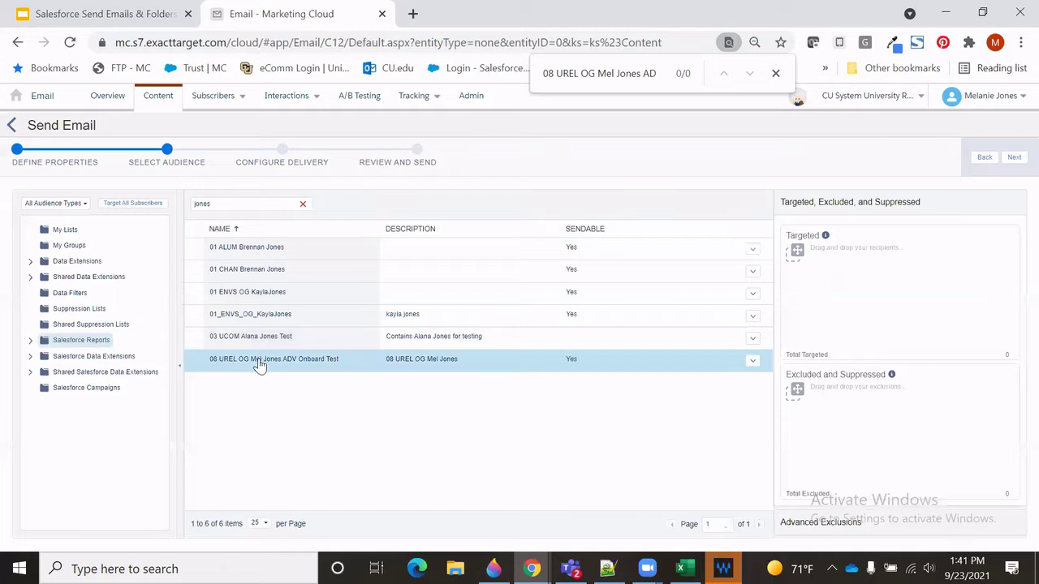
pyautogui.moveTo(259, 365); pyautogui.dragTo(890, 273)
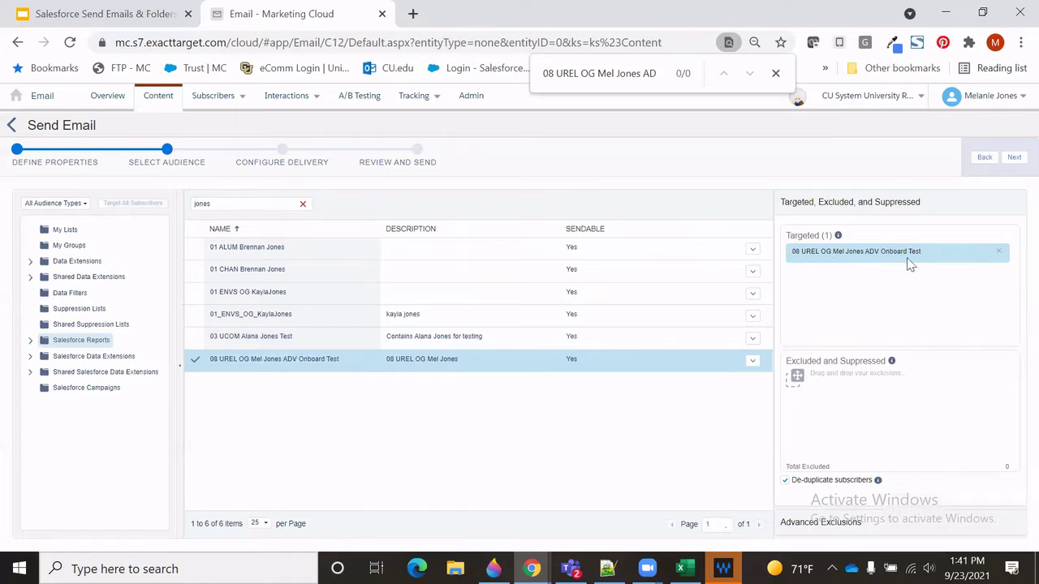
pyautogui.click(1012, 159)
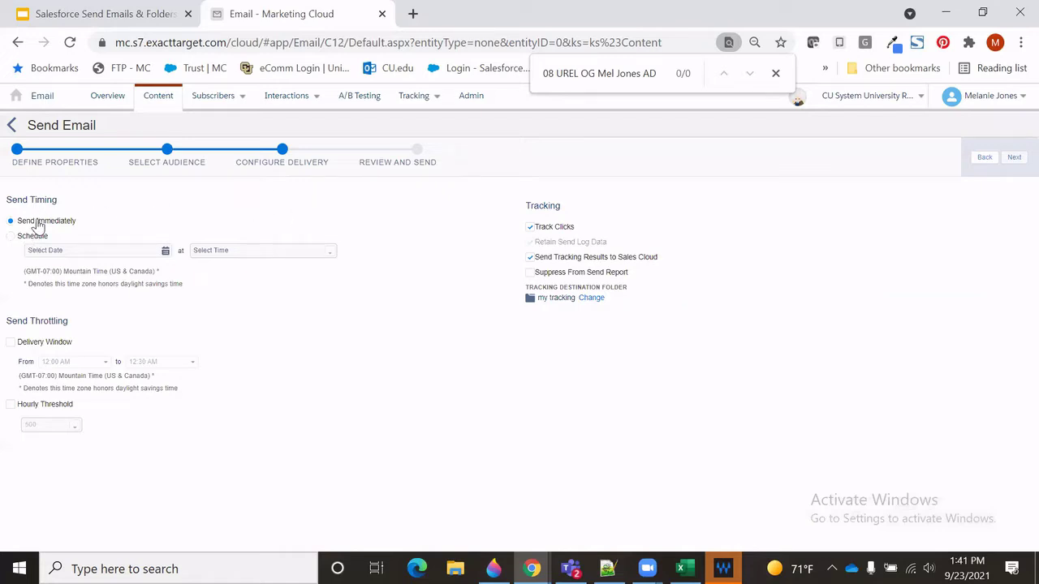
# - Examine the send timing settings and the available tracking destination folders
pyautogui.click(165, 252)
pyautogui.moveTo(527, 289); pyautogui.dragTo(635, 291)
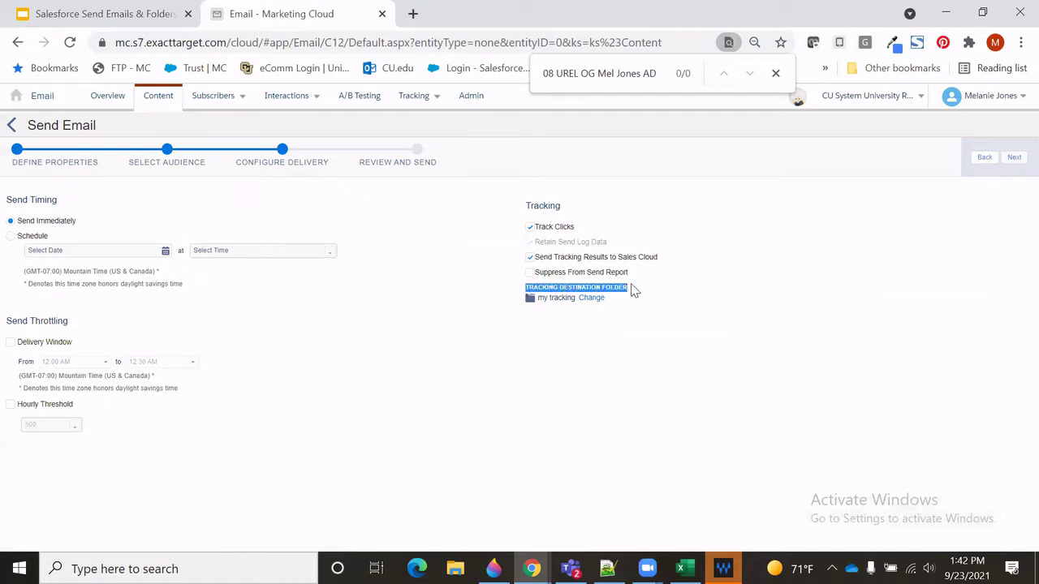
pyautogui.click(590, 299)
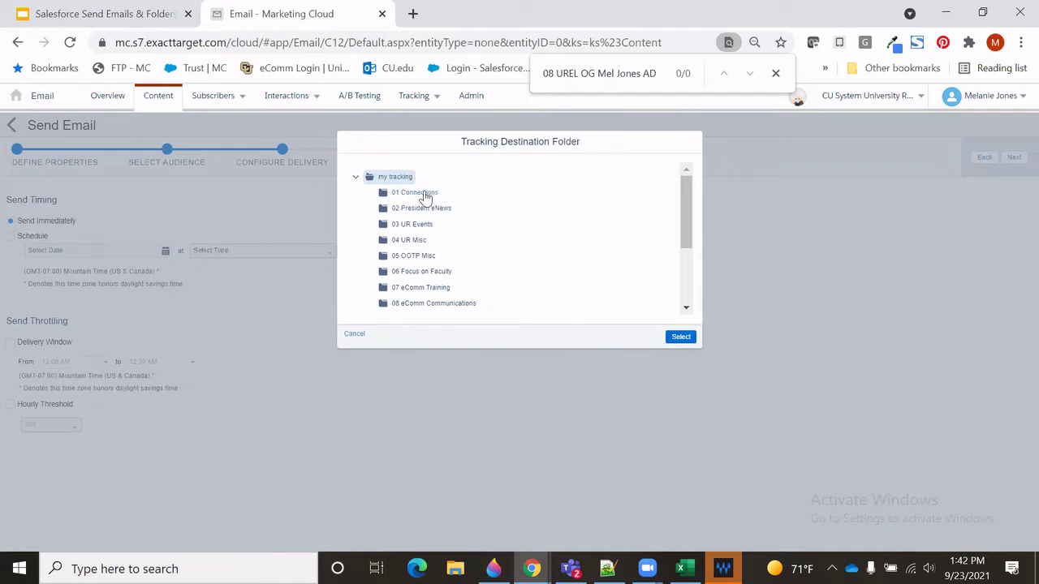
pyautogui.click(354, 333)
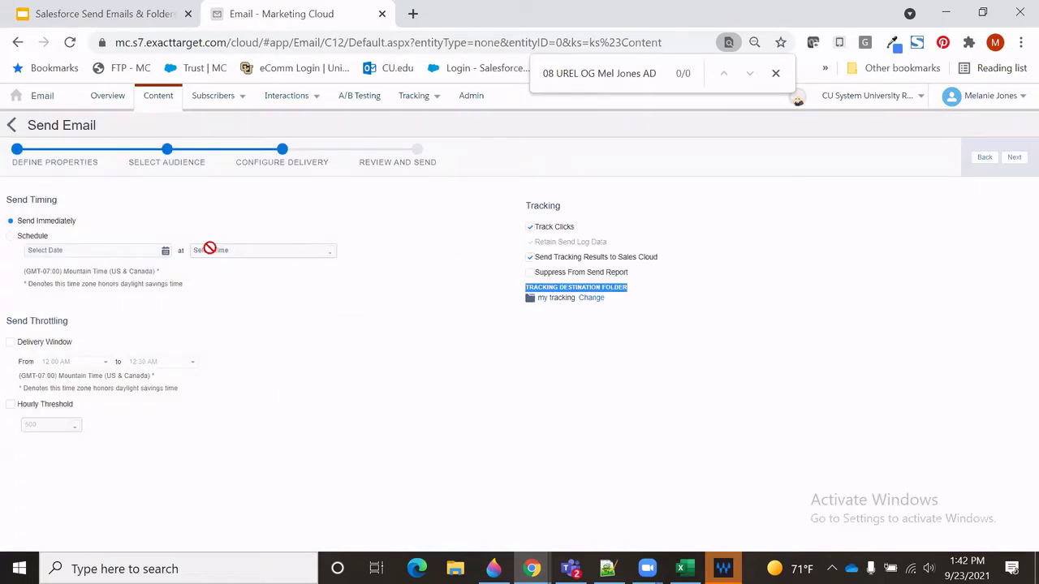
# - Continue to the review stage, mark the information as correct and ready to send, and send the email
pyautogui.click(1014, 158)
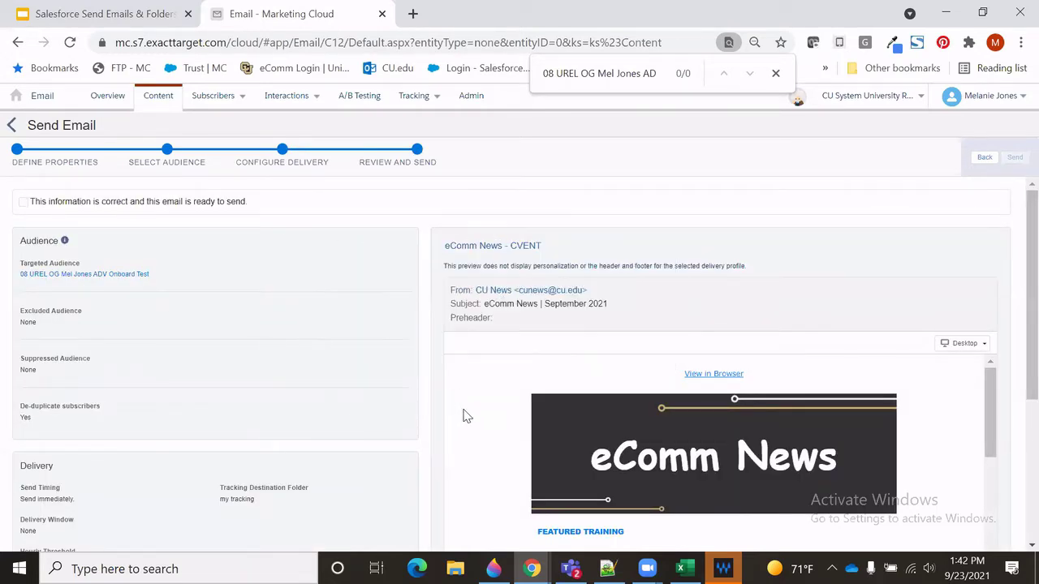
pyautogui.scroll(-4, 467, 416)
pyautogui.scroll(4, 468, 422)
pyautogui.click(23, 202)
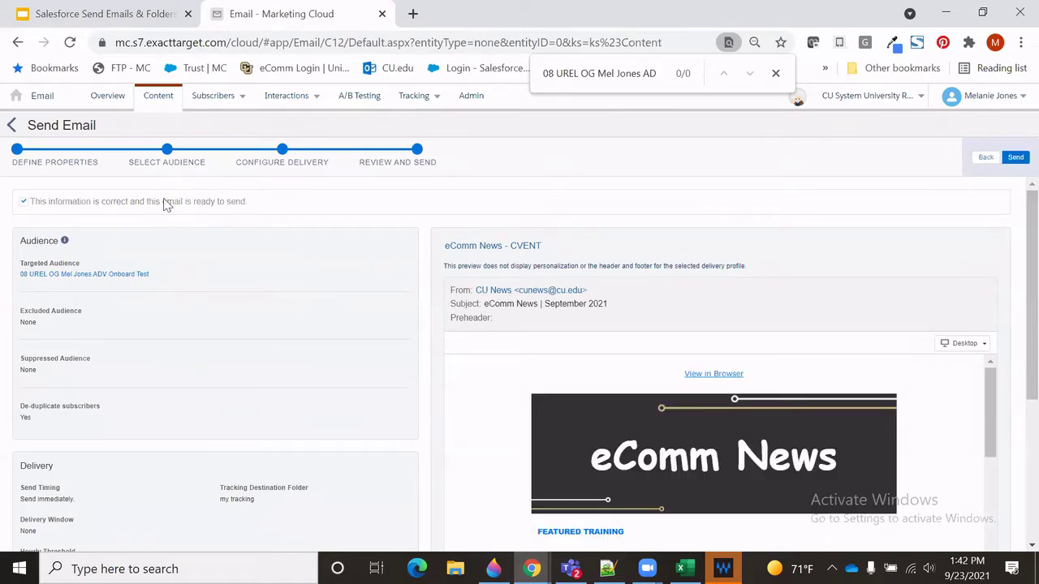
pyautogui.click(1015, 158)
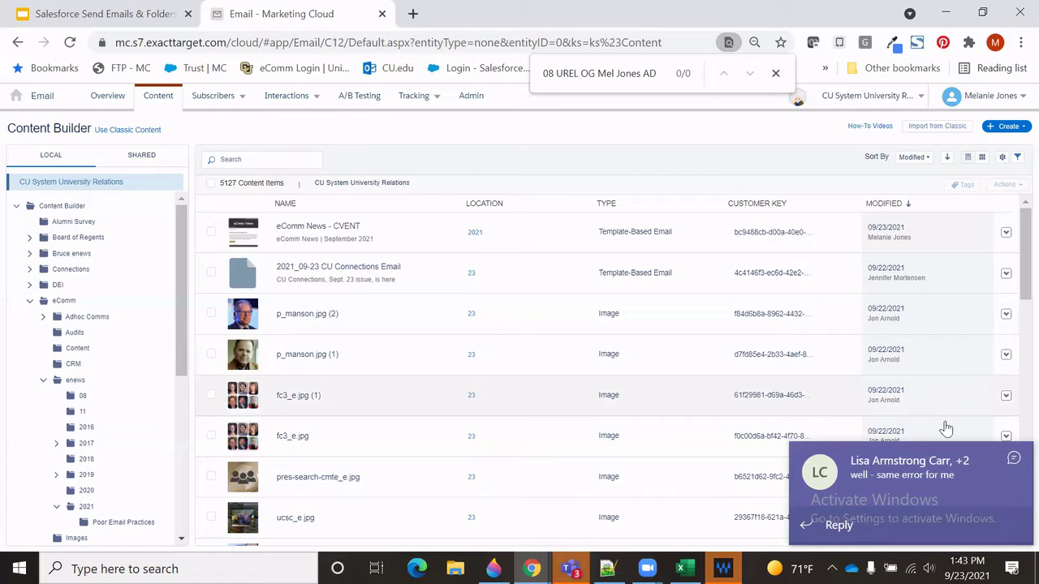
# - Open the most recent guided send in the Salesforce Send Emails interactions
pyautogui.click(1012, 463)
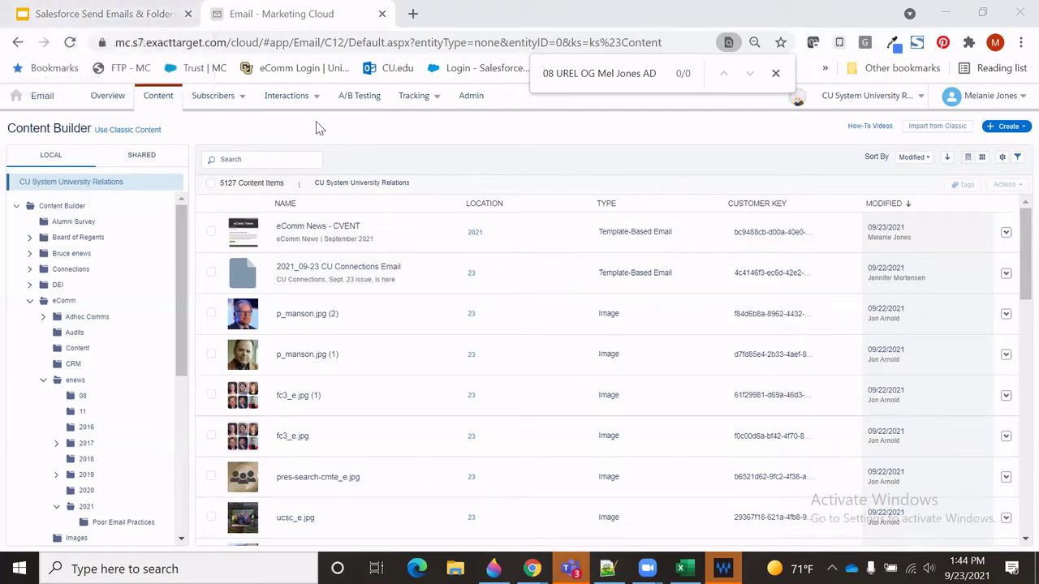
pyautogui.moveTo(302, 103)
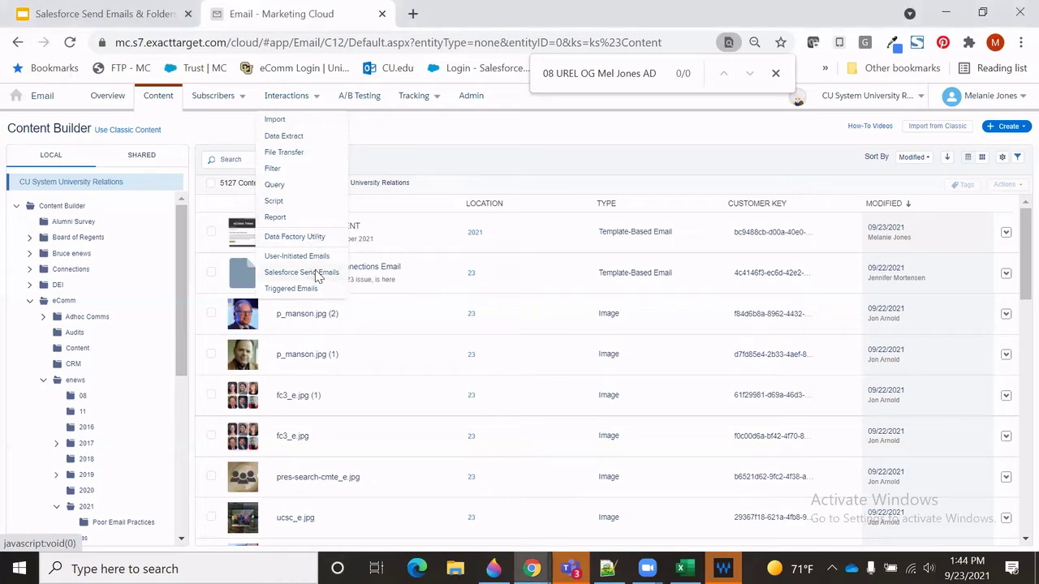
pyautogui.click(313, 274)
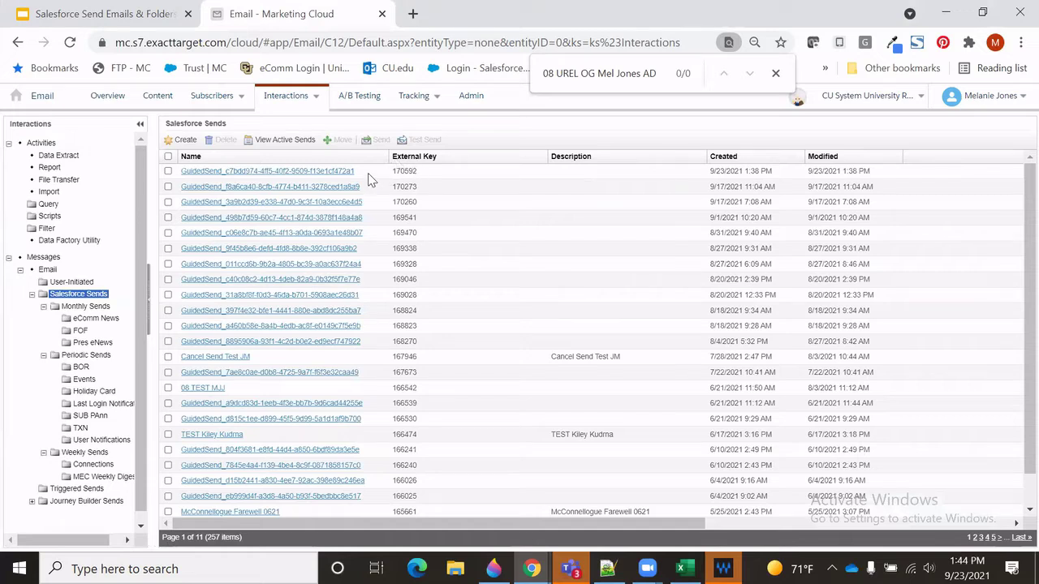
pyautogui.moveTo(362, 172); pyautogui.dragTo(182, 170)
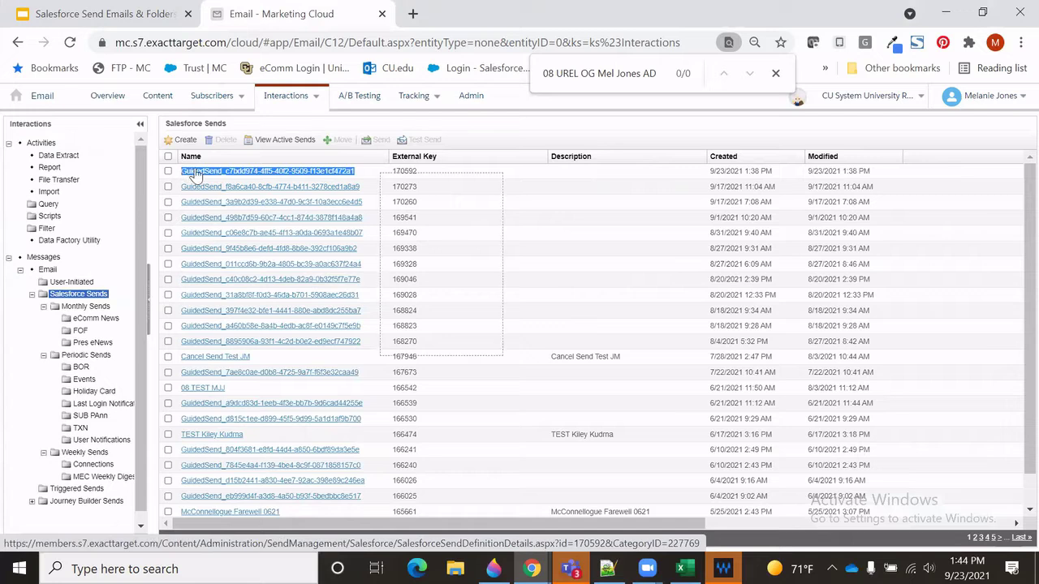
pyautogui.moveTo(710, 171); pyautogui.dragTo(858, 172)
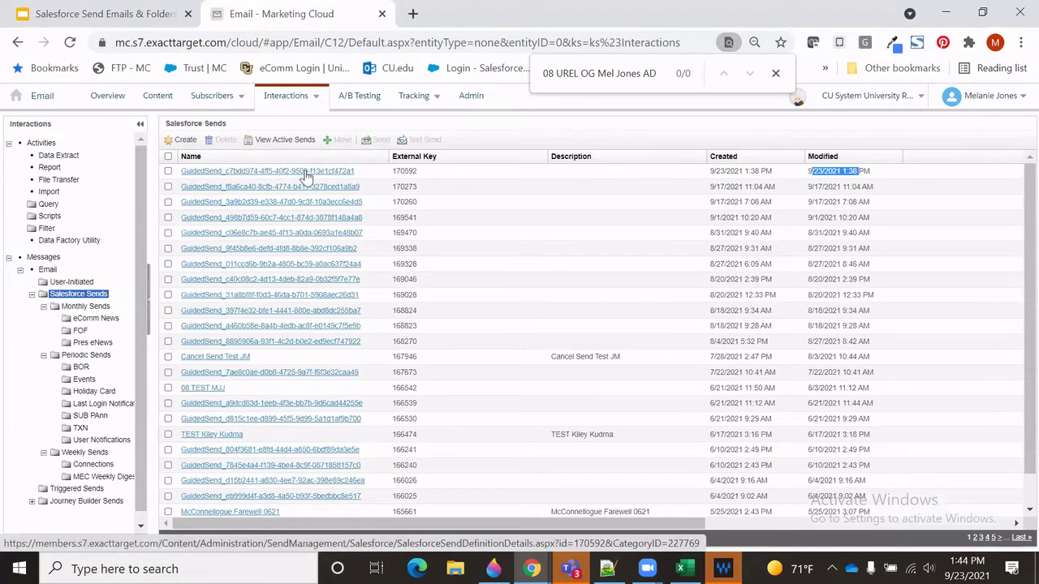
pyautogui.click(216, 173)
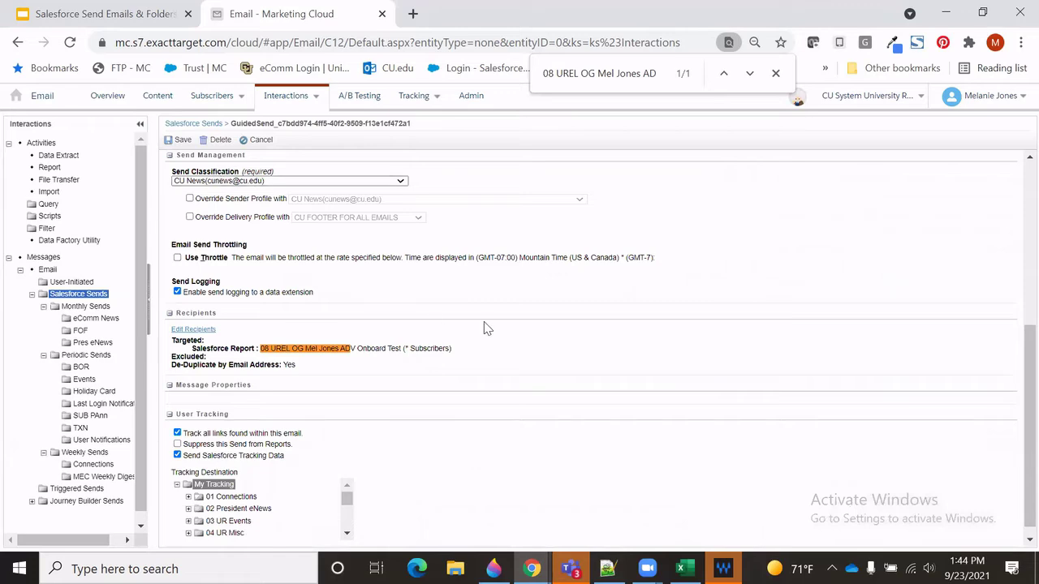
# - Examine the guided send's name, selected message, send classification options, recipients and user tracking settings
pyautogui.scroll(4, 490, 333)
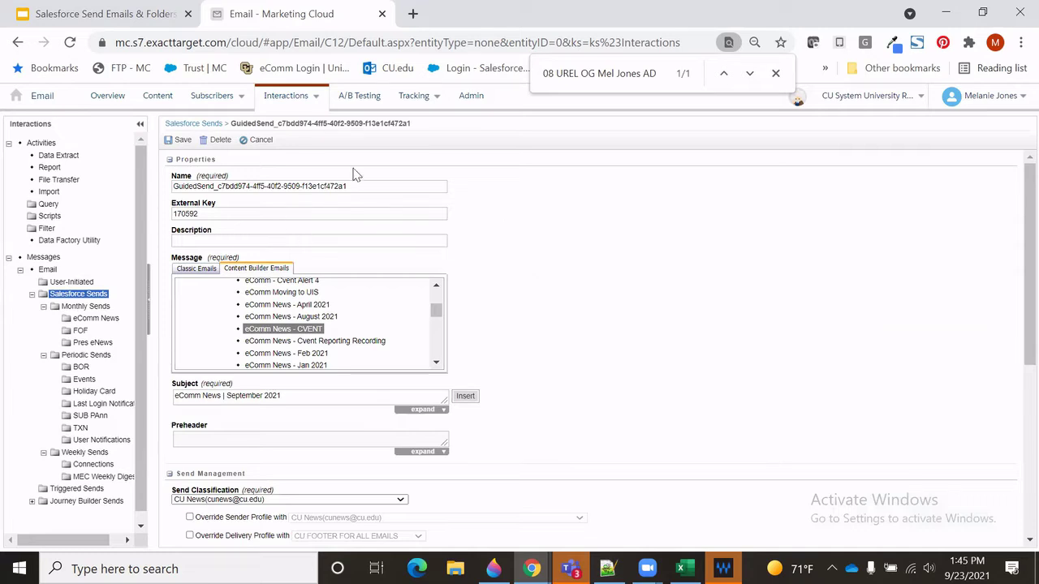
pyautogui.moveTo(358, 182); pyautogui.dragTo(172, 185)
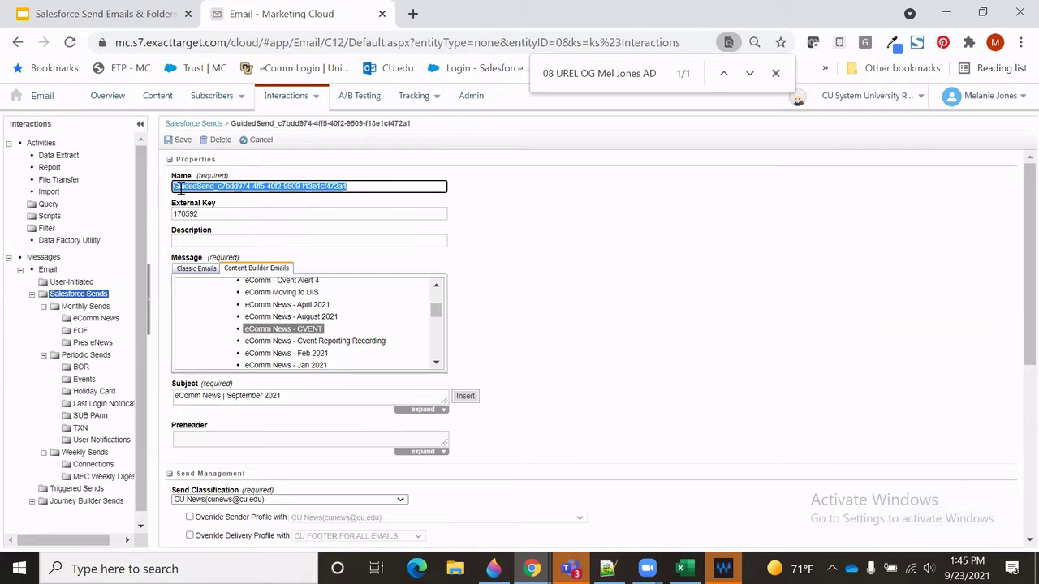
pyautogui.click(180, 187)
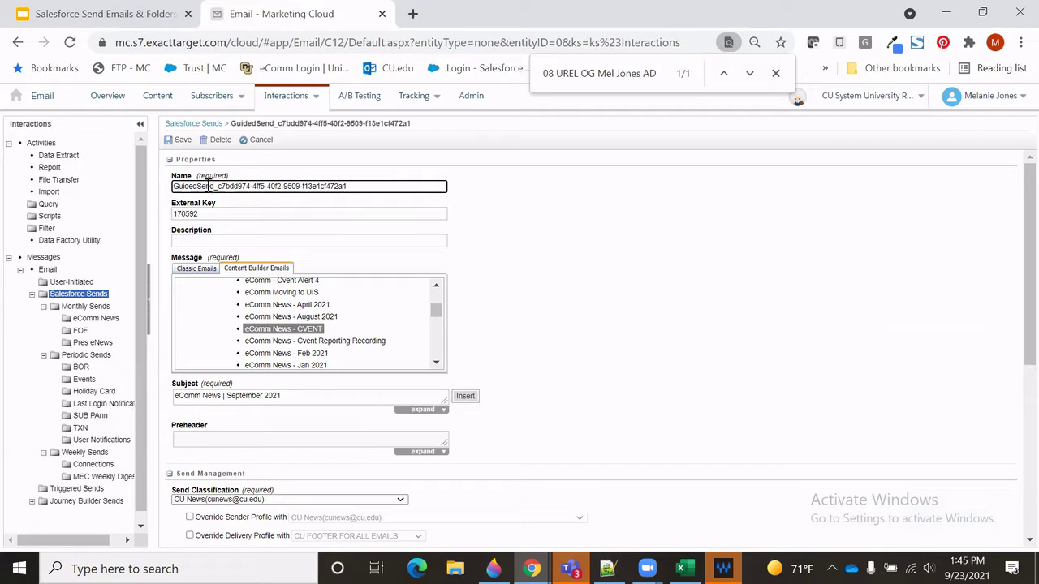
pyautogui.scroll(2, 341, 325)
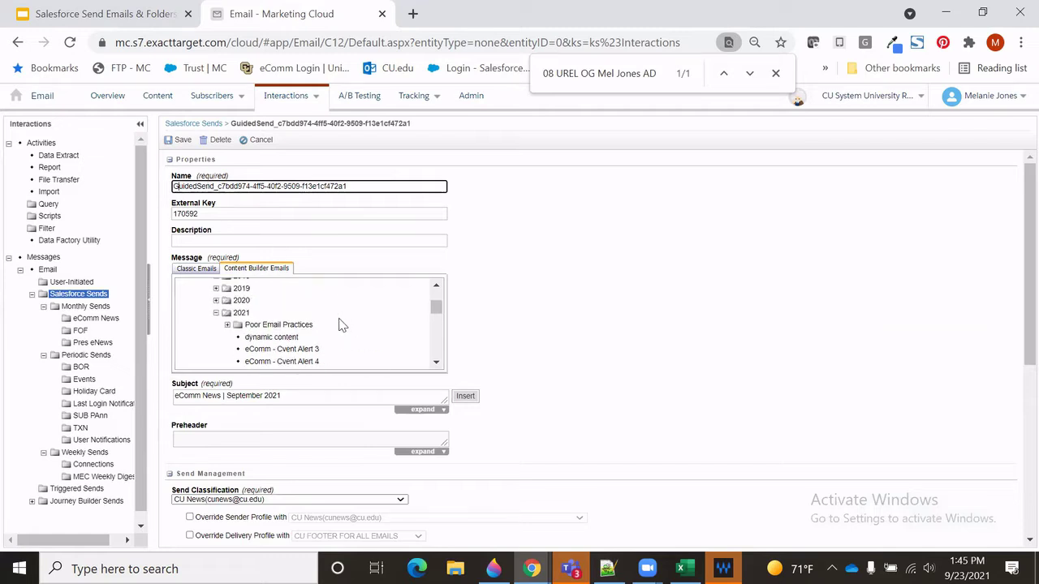
pyautogui.scroll(3, 288, 323)
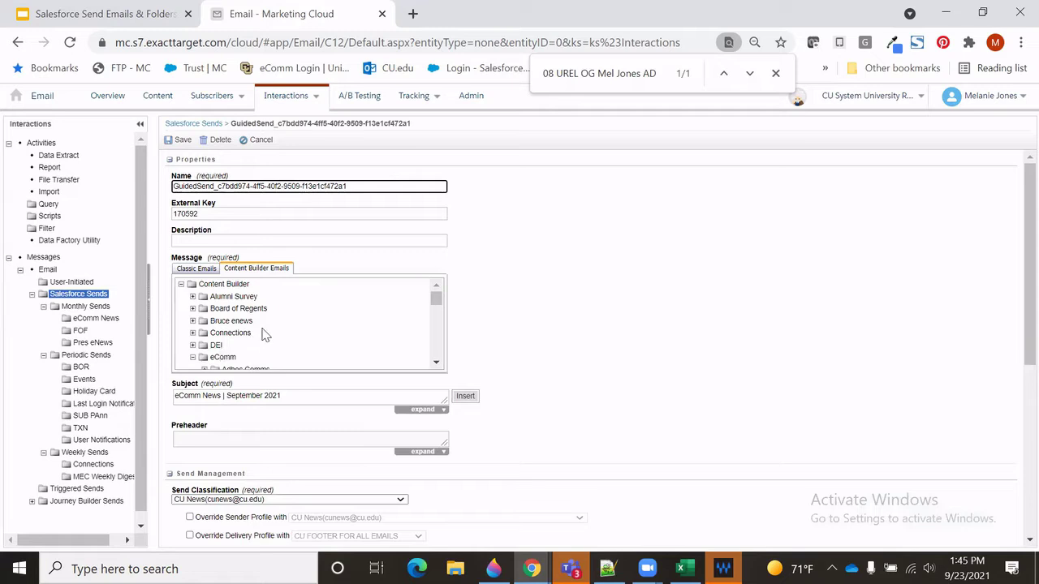
pyautogui.scroll(-1, 267, 333)
pyautogui.scroll(-3, 268, 325)
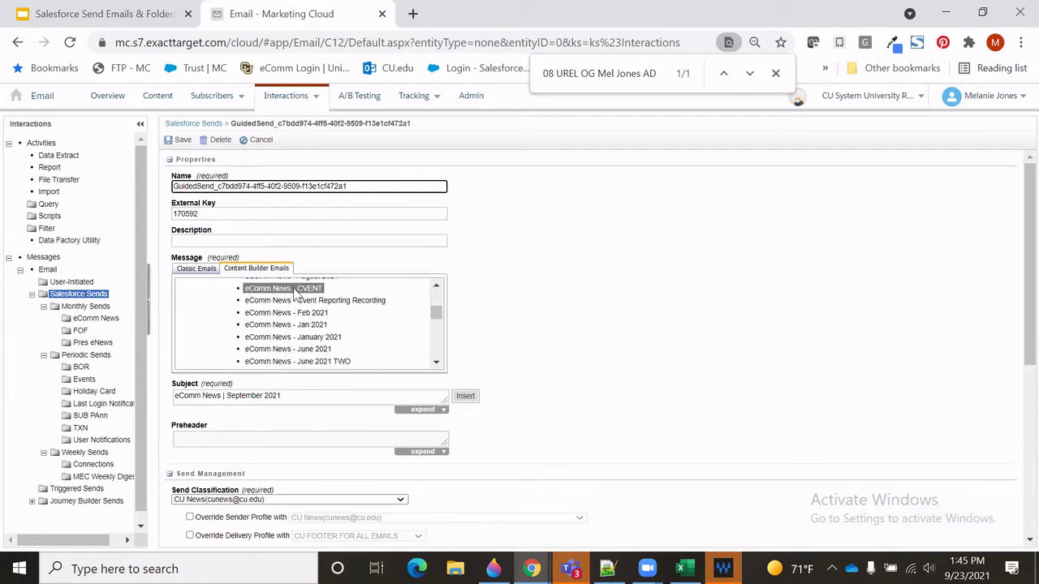
pyautogui.scroll(-3, 532, 286)
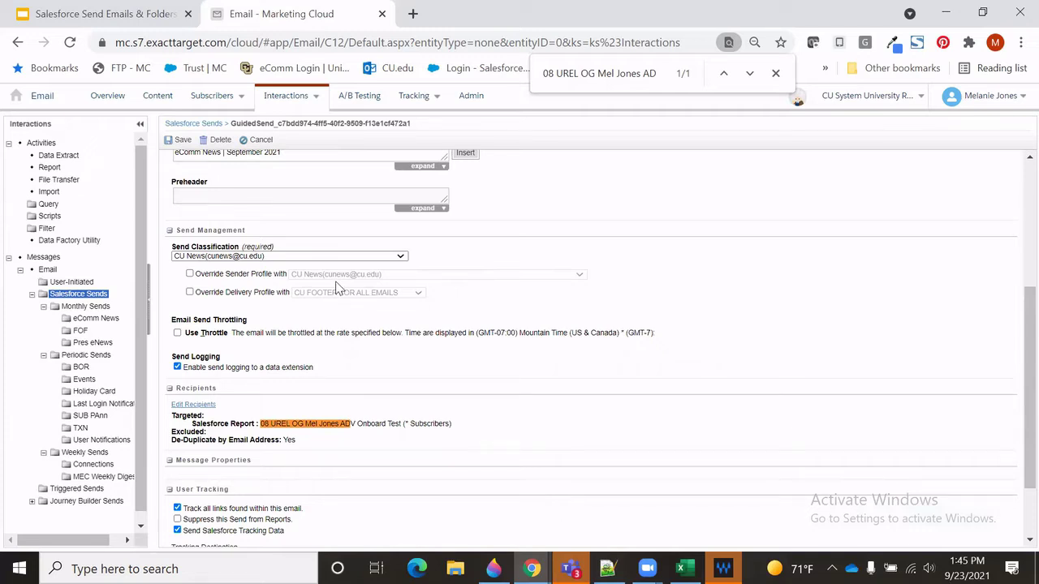
pyautogui.click(359, 258)
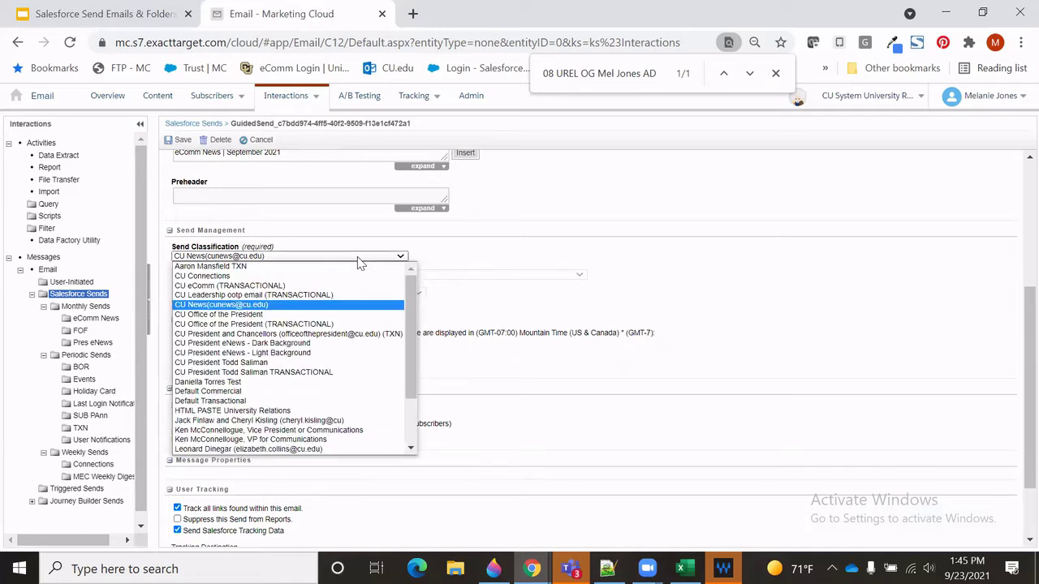
pyautogui.click(432, 259)
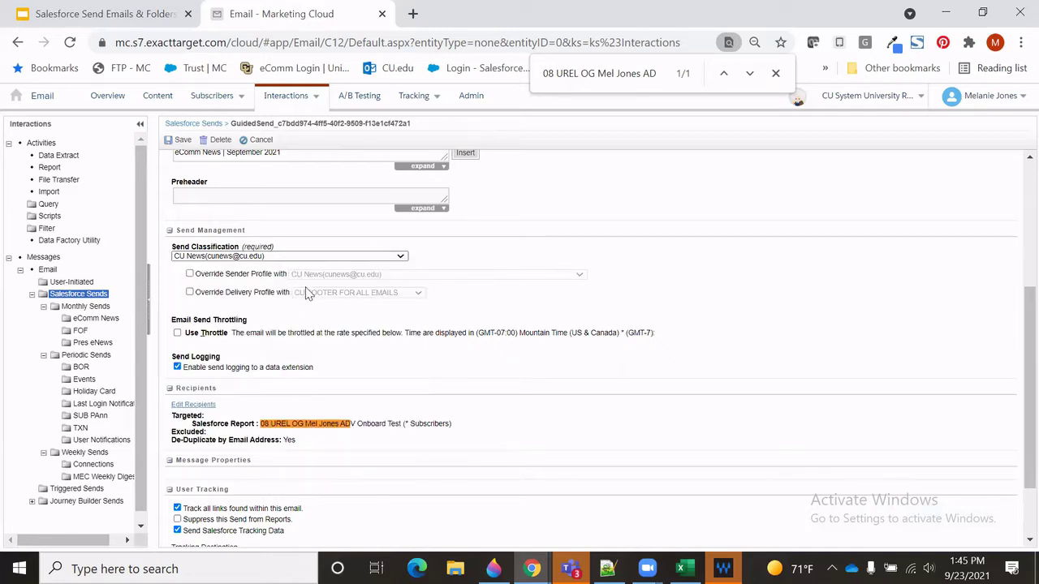
pyautogui.scroll(-1, 319, 290)
pyautogui.scroll(-1, 319, 289)
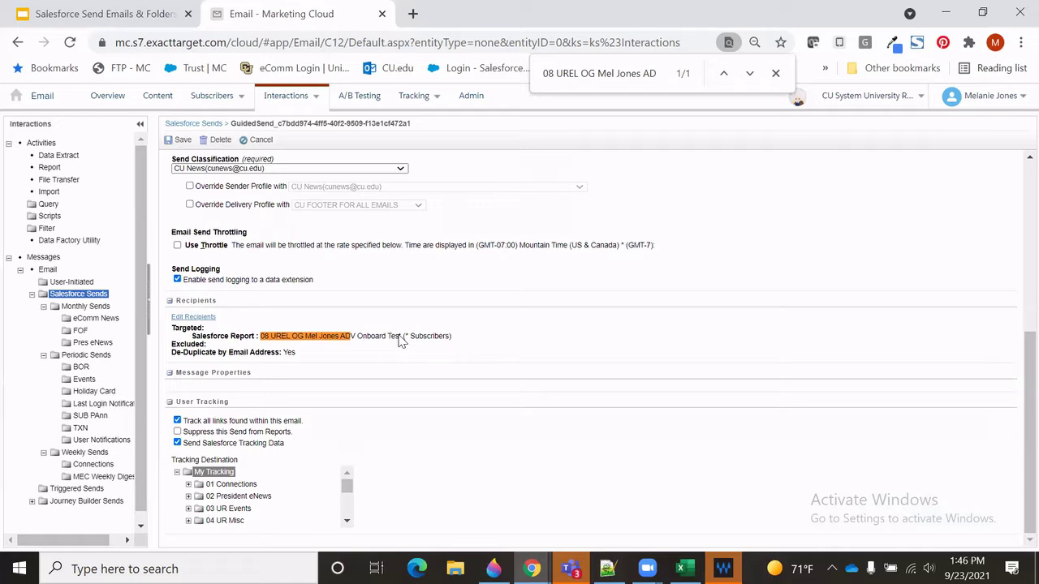
# - Save the open guided send and start creating a new Salesforce send
pyautogui.scroll(4, 433, 267)
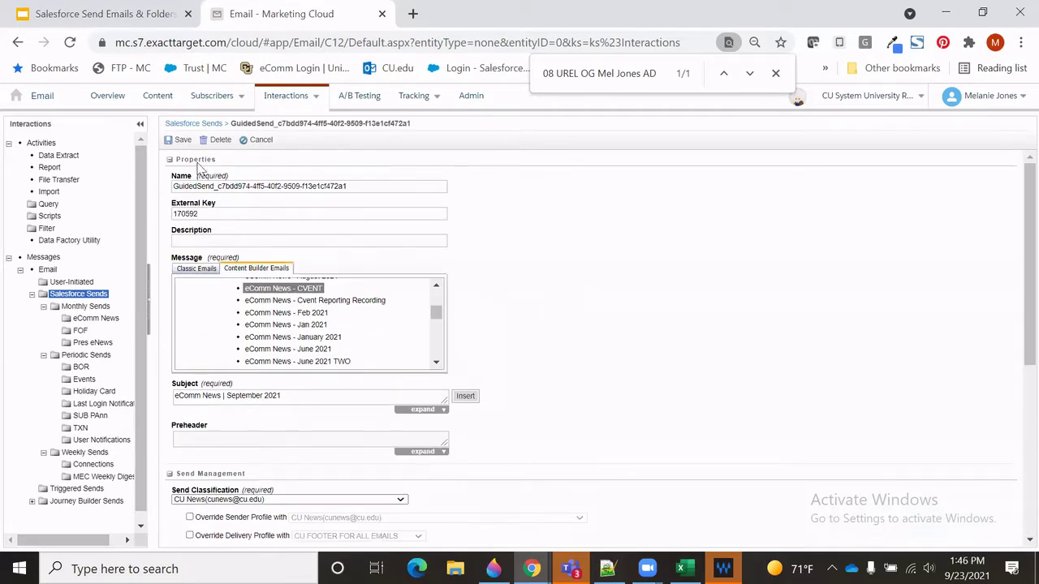
pyautogui.click(179, 139)
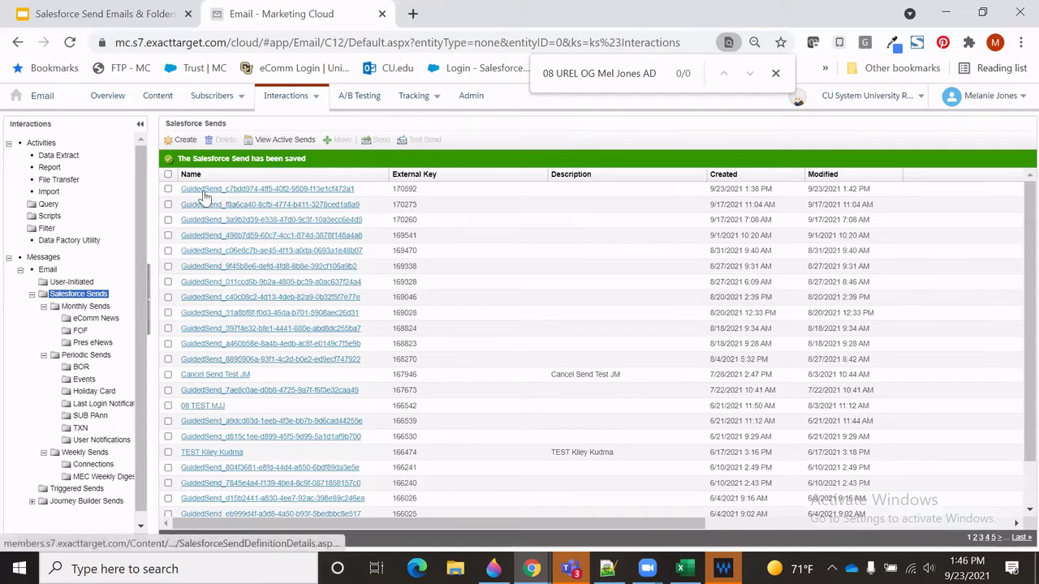
pyautogui.click(185, 141)
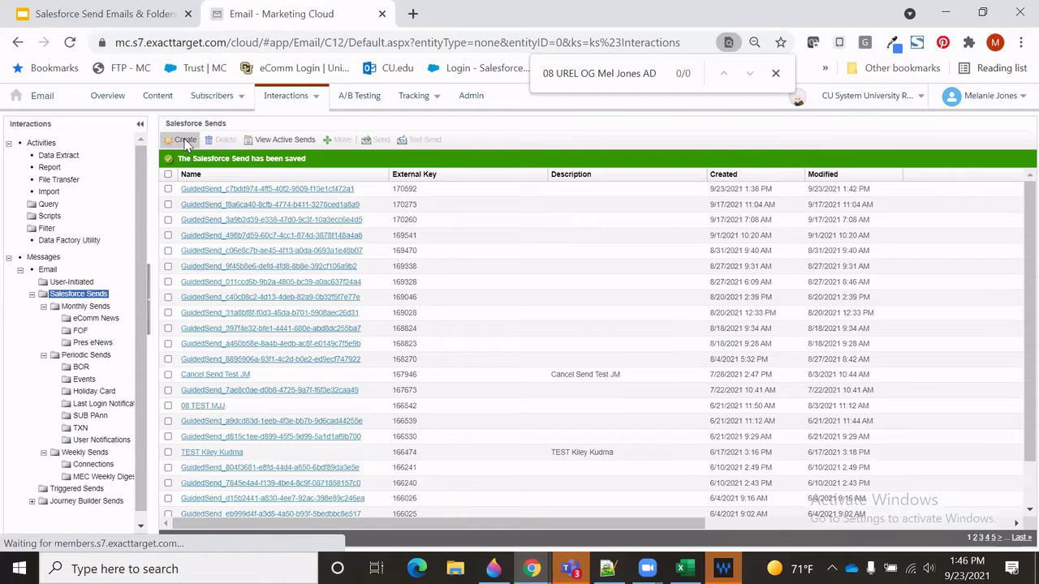
pyautogui.click(186, 141)
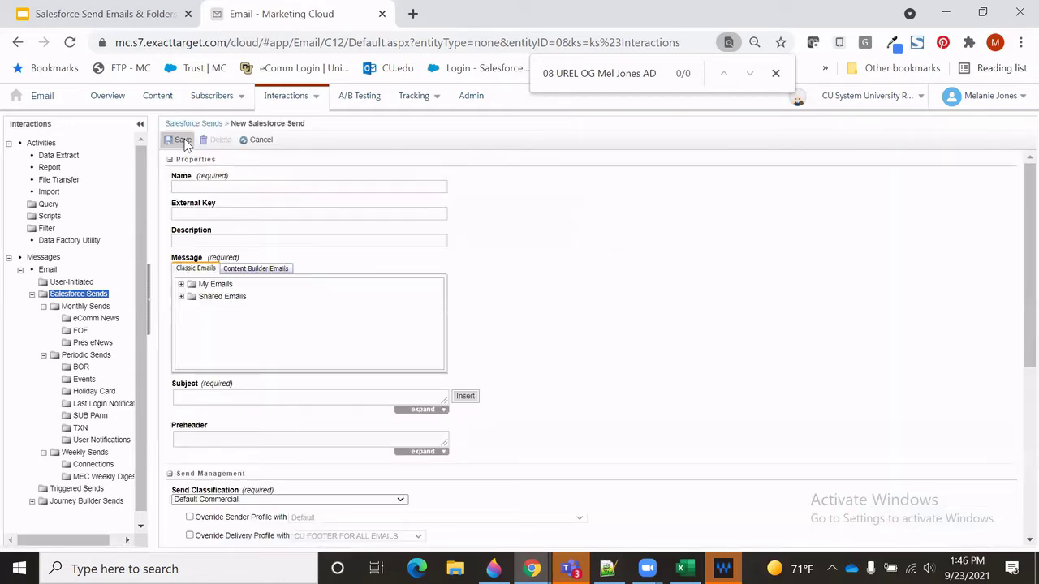
# - Name the new Salesforce send Sept Cvent Alert
pyautogui.click(251, 186)
pyautogui.write('Cvne')
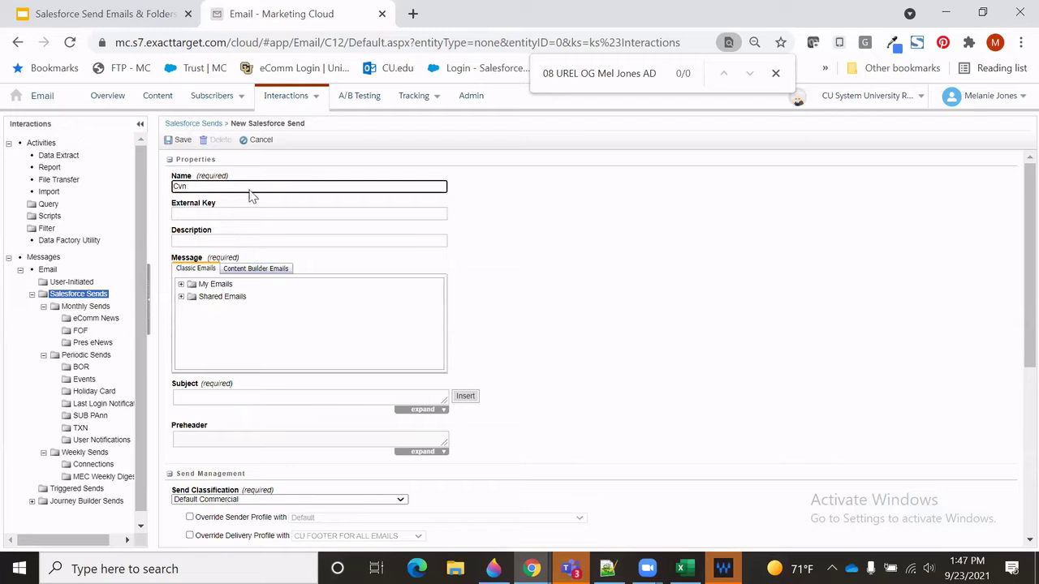
pyautogui.press('BackSpace')
pyautogui.press('BackSpace')
pyautogui.press('BackSpace')
pyautogui.press('BackSpace')
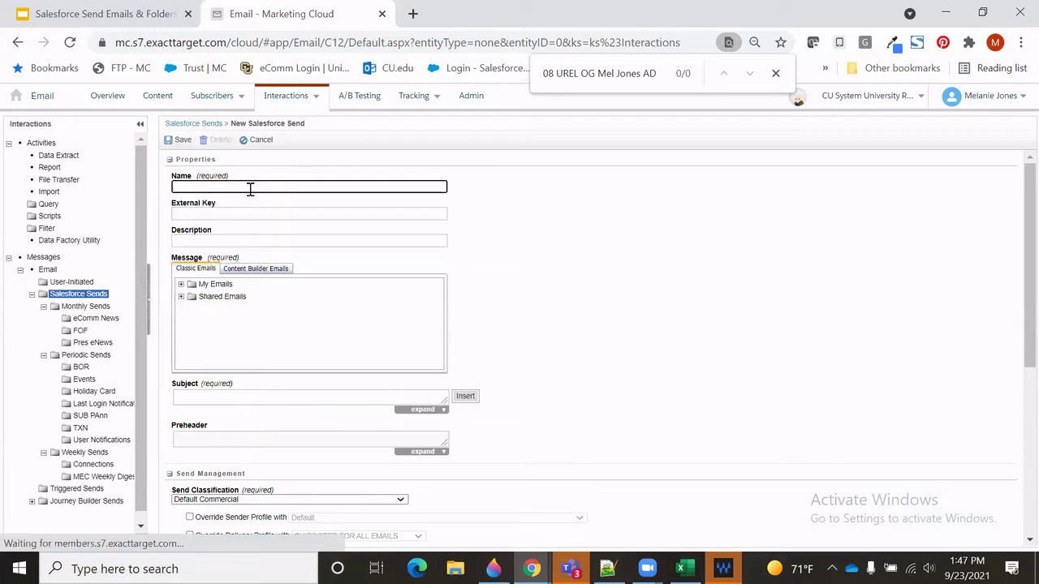
pyautogui.write('Sept Cvent Alert')
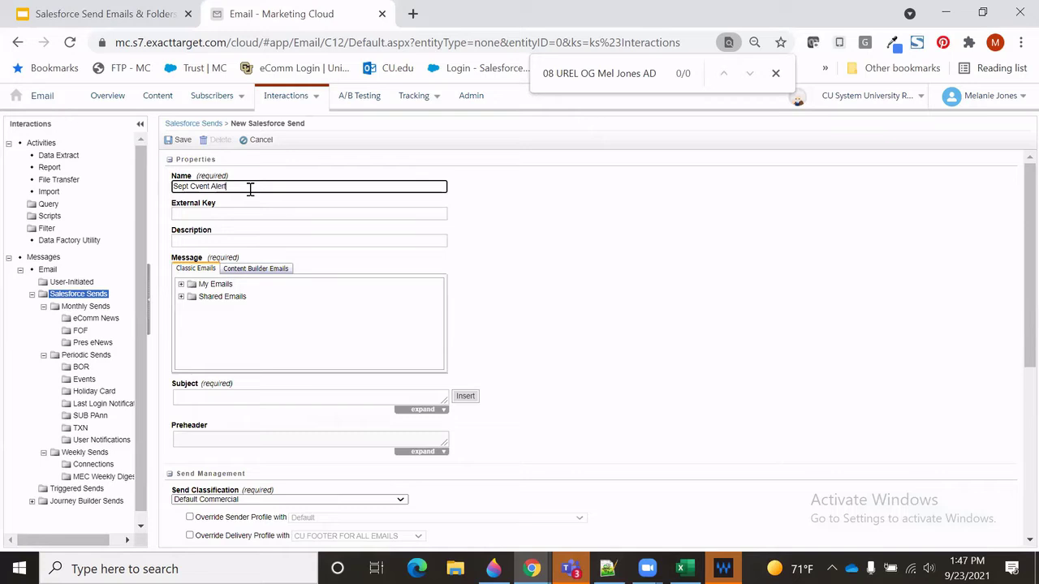
# - Choose the SPARK - 20170112 email from the eComm folder of the Content Builder emails as the message
pyautogui.click(253, 269)
pyautogui.click(181, 285)
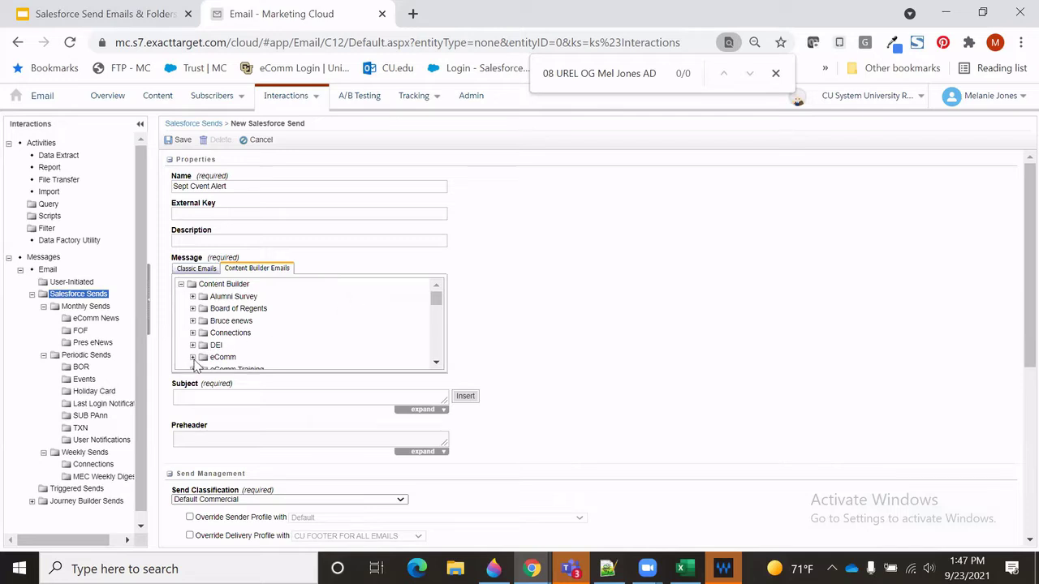
pyautogui.scroll(-5, 279, 327)
pyautogui.scroll(3, 276, 331)
pyautogui.scroll(3, 295, 323)
pyautogui.scroll(4, 292, 325)
pyautogui.scroll(-3, 289, 324)
pyautogui.scroll(-5, 280, 334)
pyautogui.scroll(3, 259, 324)
pyautogui.click(253, 328)
# - Set the send classification to CU News
pyautogui.scroll(-2, 520, 313)
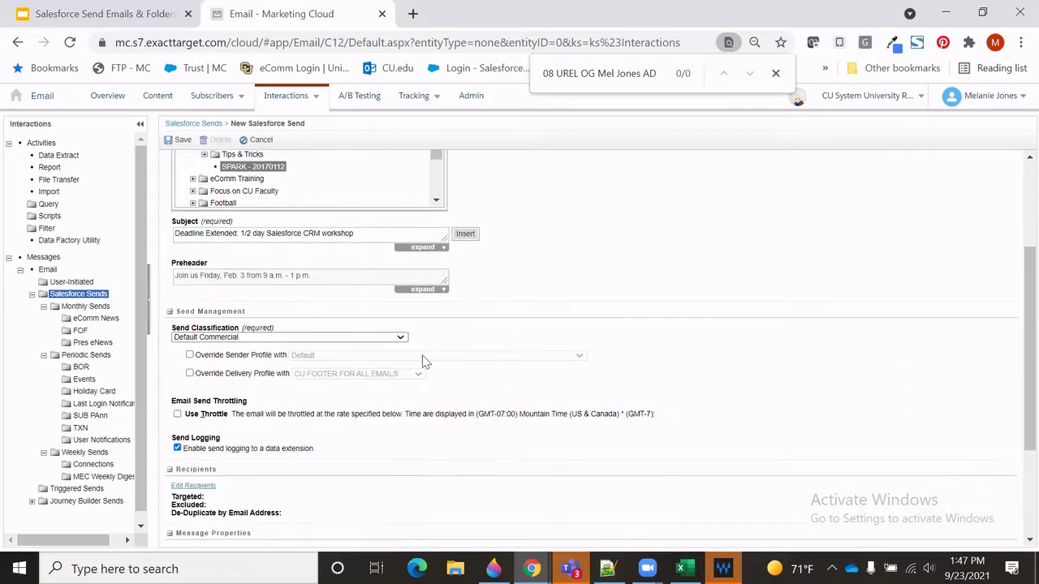
pyautogui.click(302, 337)
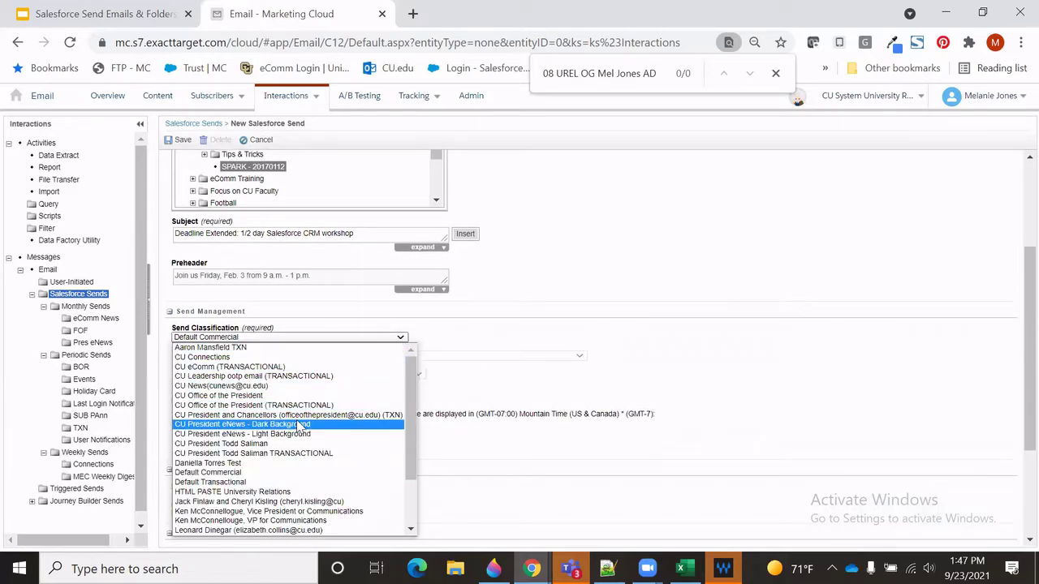
pyautogui.click(300, 386)
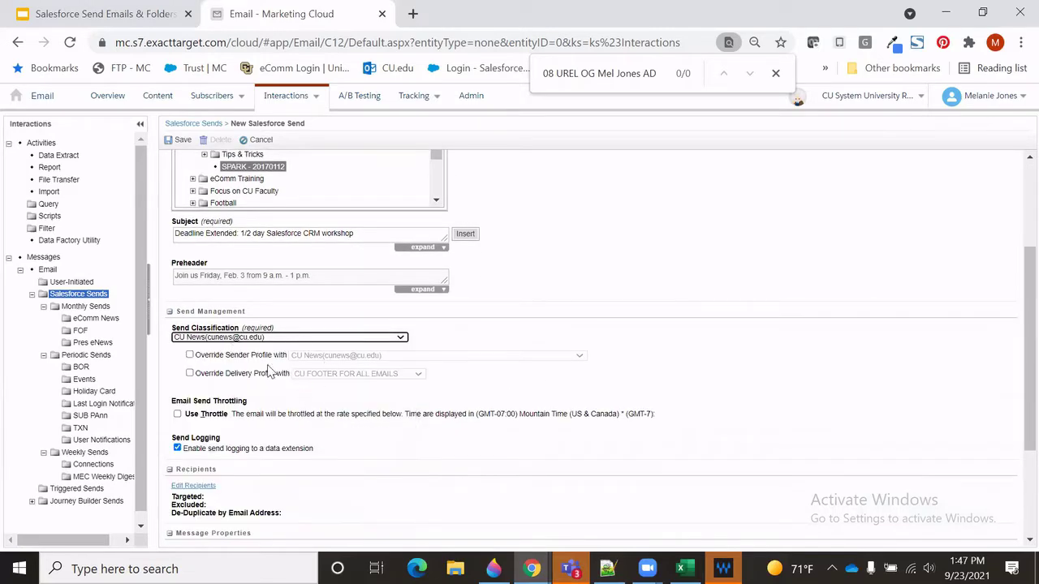
# - Edit the send's recipients and search the Salesforce reports for names containing the wanted surname
pyautogui.scroll(-2, 350, 396)
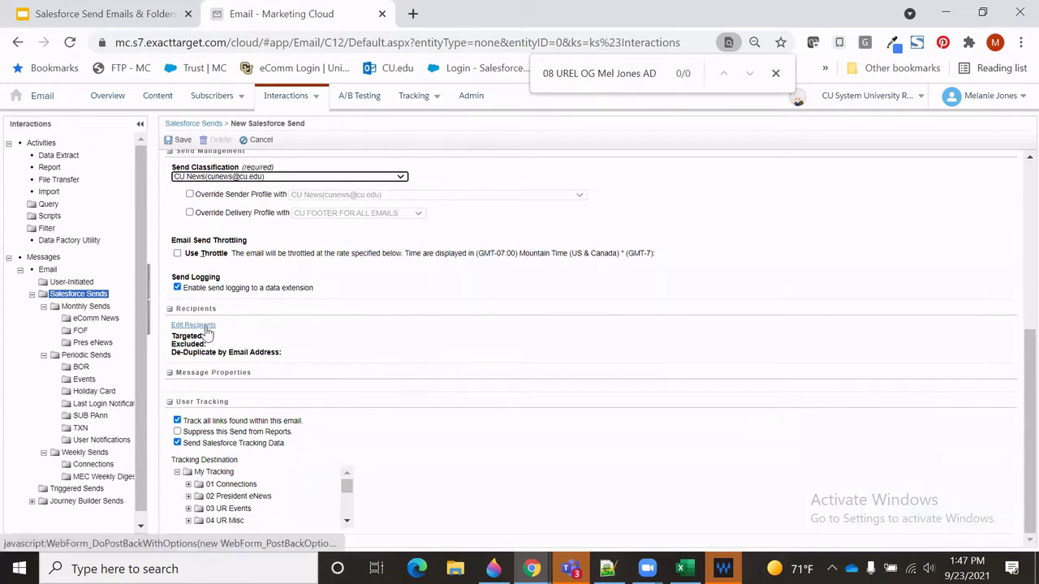
pyautogui.click(186, 326)
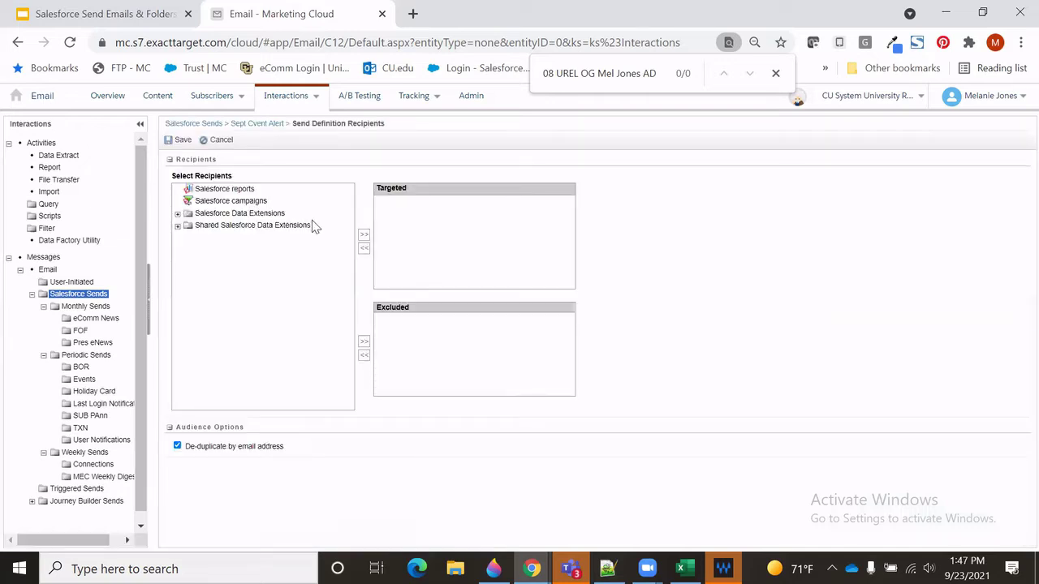
pyautogui.click(225, 192)
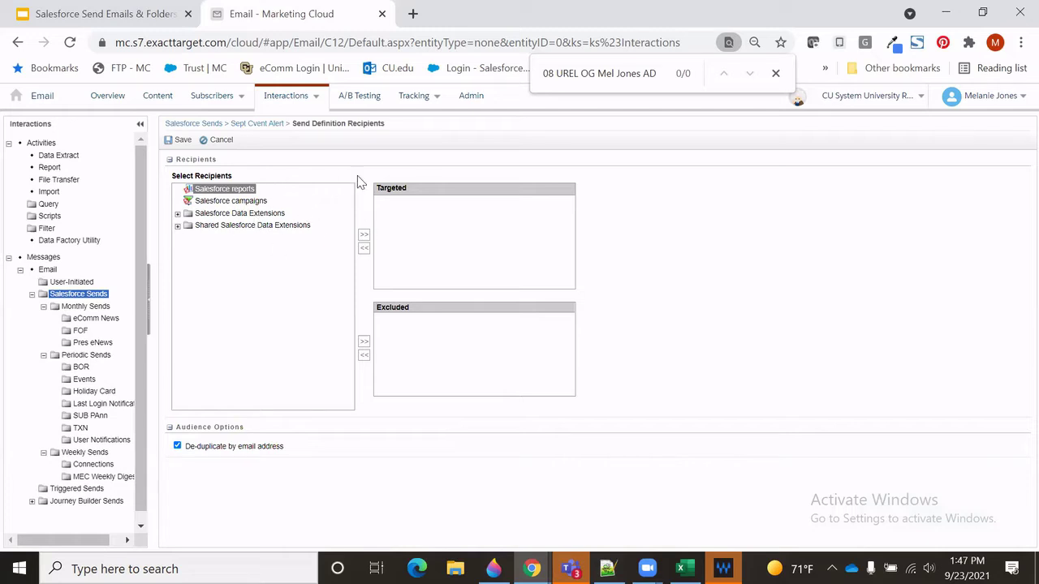
pyautogui.click(365, 239)
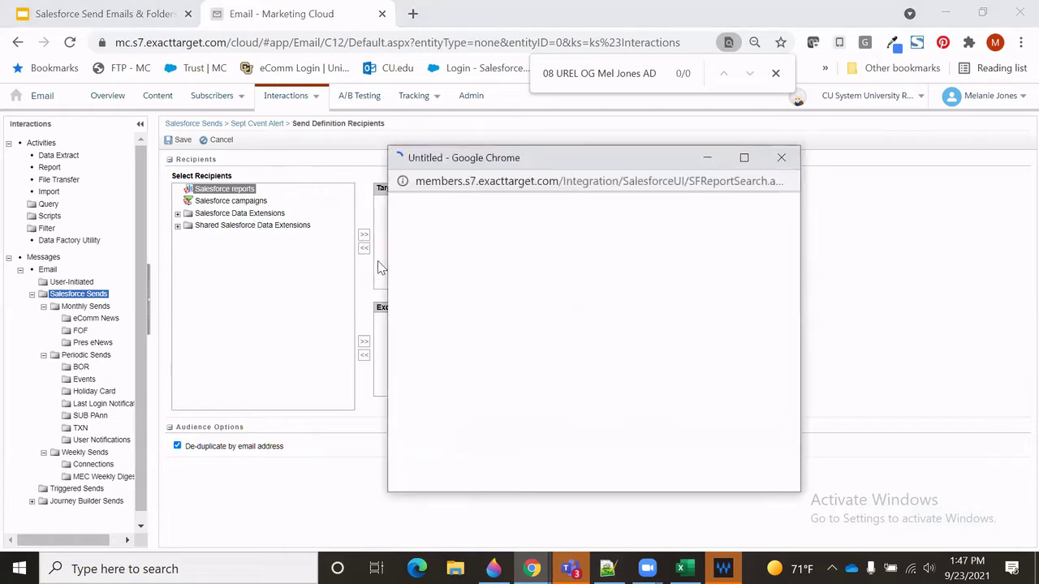
pyautogui.click(650, 225)
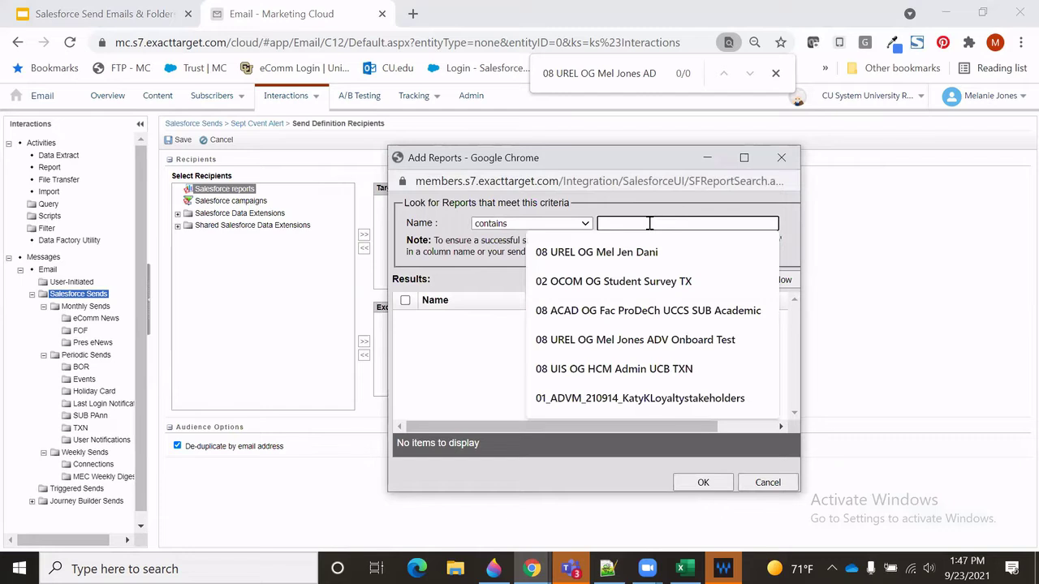
pyautogui.write('jones')
pyautogui.press('Return')
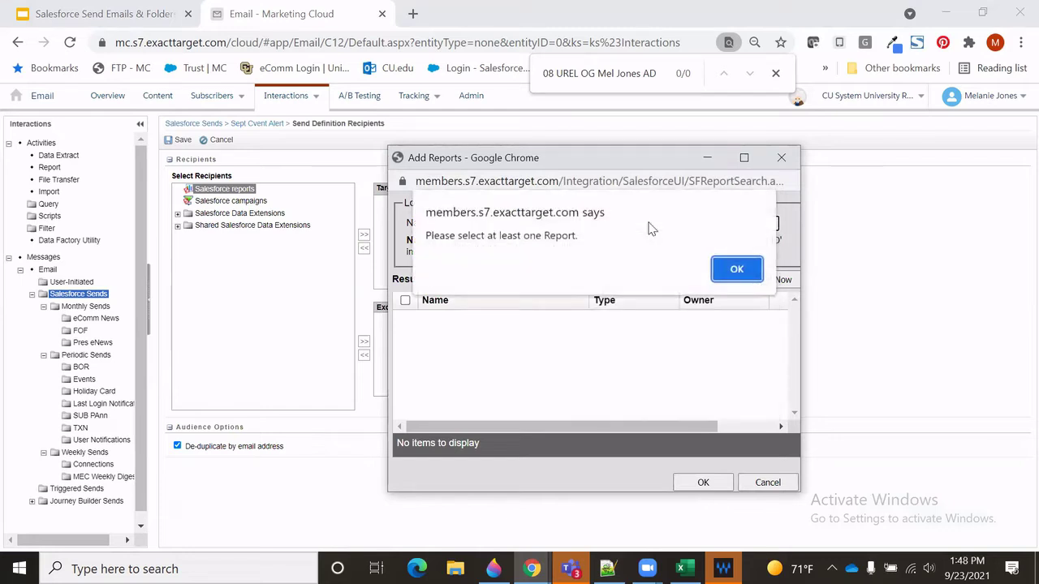
pyautogui.click(733, 268)
pyautogui.click(783, 284)
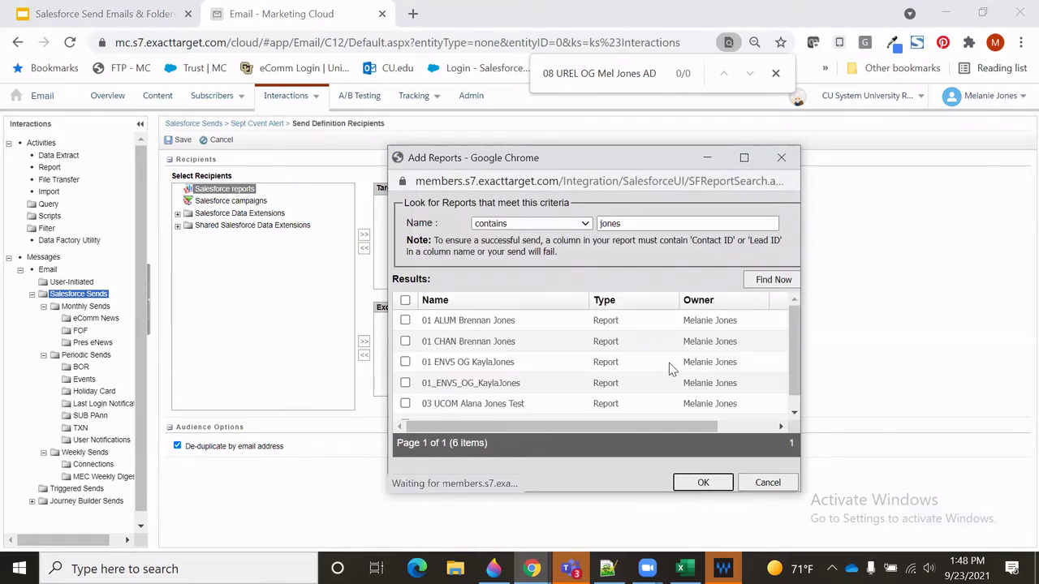
# - Add the 08 UREL ADV Onboard Test report to the targeted recipients
pyautogui.scroll(-1, 633, 375)
pyautogui.click(405, 409)
pyautogui.click(703, 483)
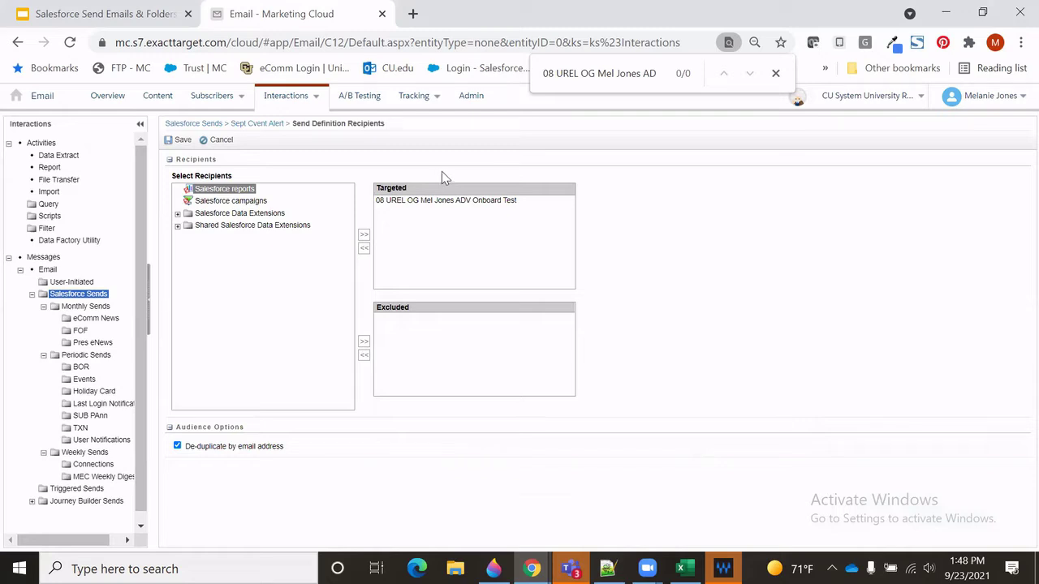
# - Review the message, send classification and recipients of Sept Cvent Alert and save the send
pyautogui.scroll(-1, 503, 325)
pyautogui.scroll(3, 478, 337)
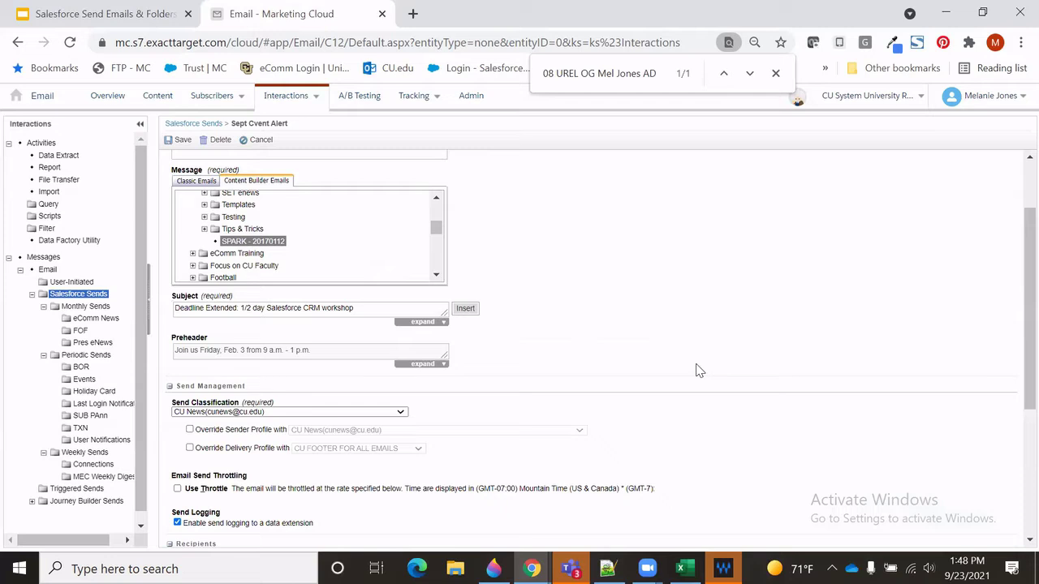
pyautogui.scroll(-2, 684, 343)
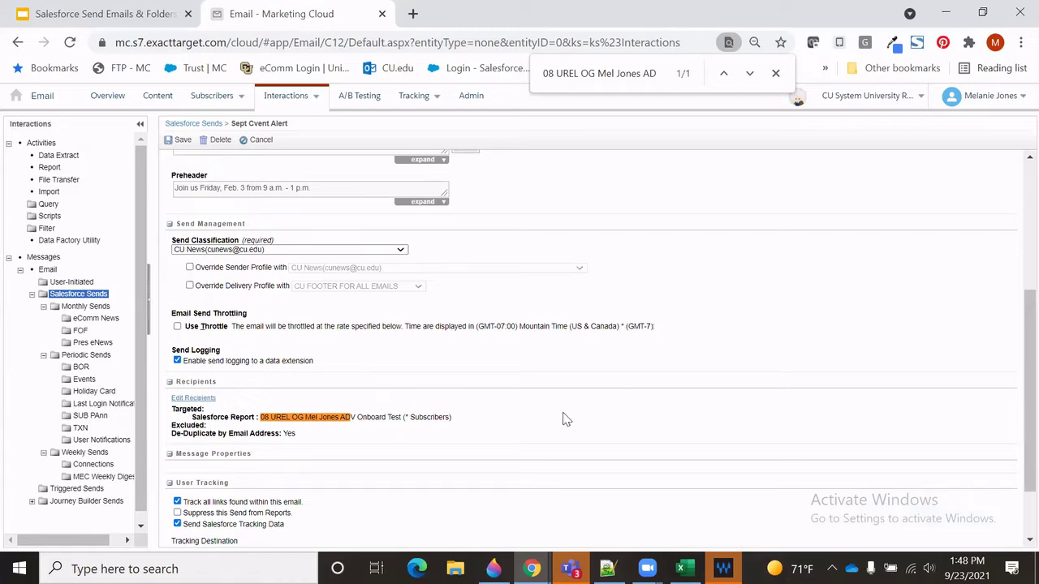
pyautogui.scroll(3, 552, 387)
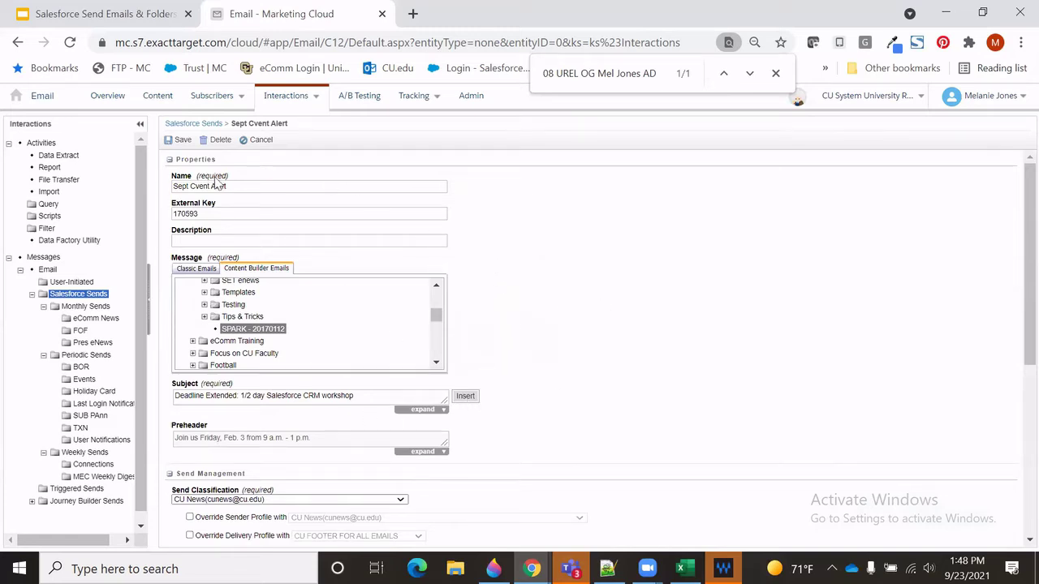
pyautogui.click(180, 141)
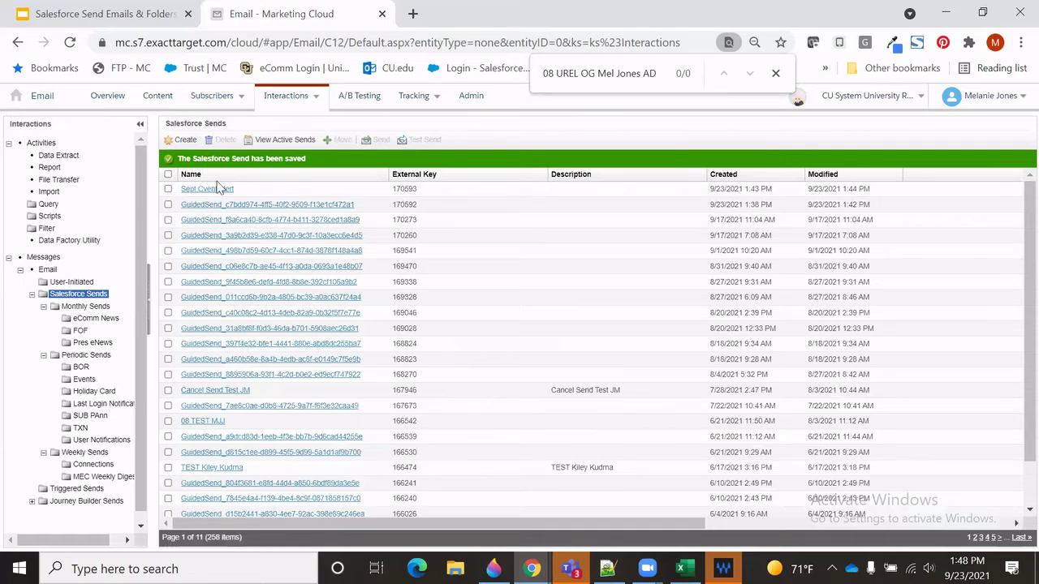
# - Send Sept Cvent Alert immediately, certifying that all recipients have opted in
pyautogui.click(168, 191)
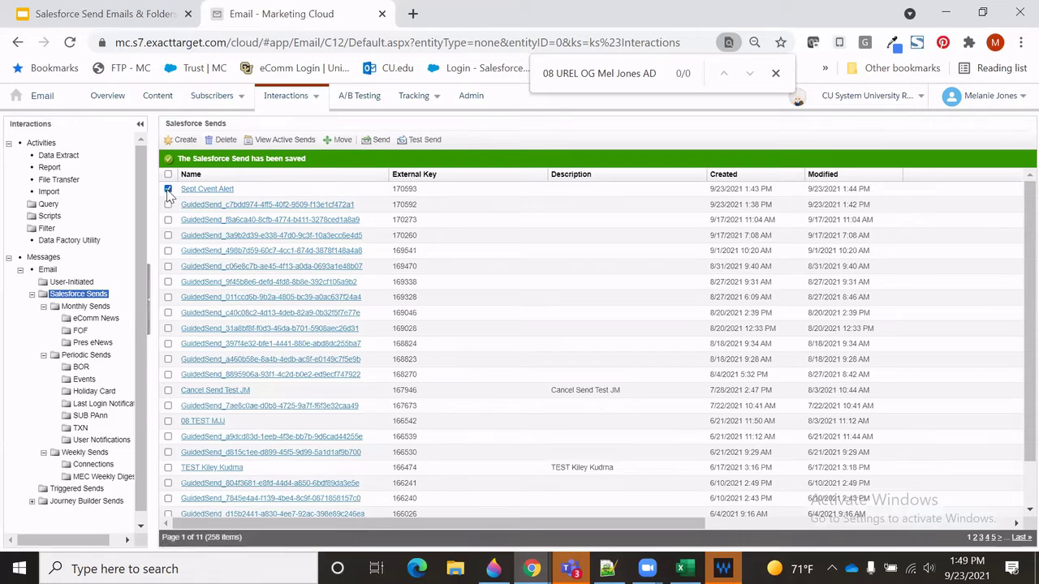
pyautogui.click(378, 143)
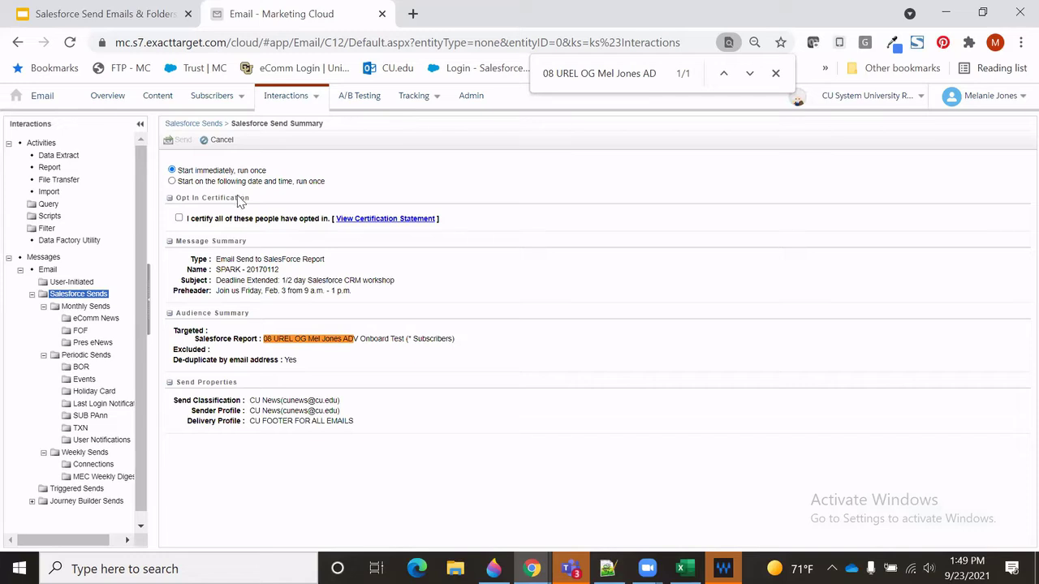
pyautogui.click(179, 218)
pyautogui.click(184, 141)
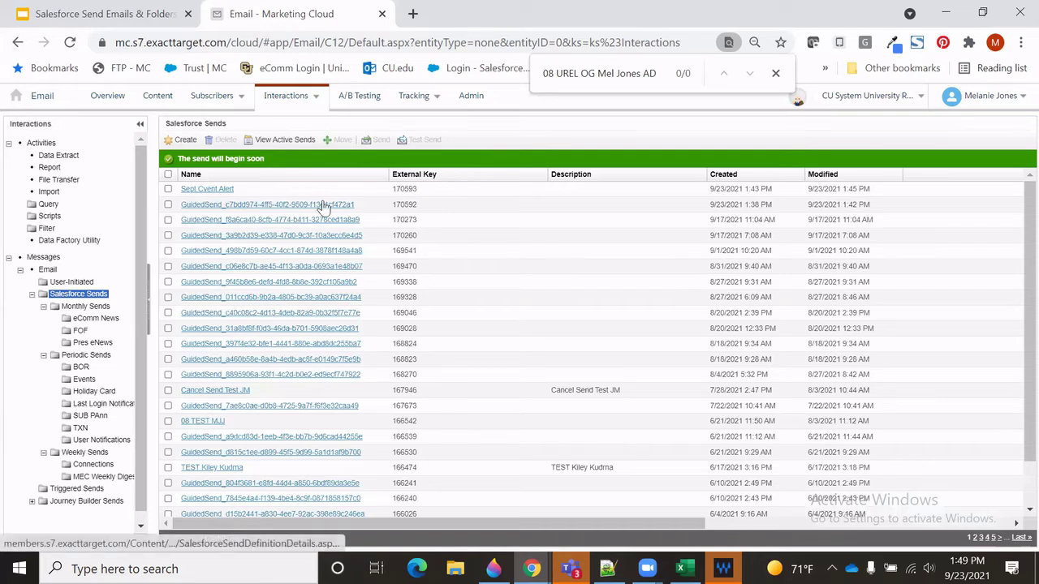
# - Dismiss the chat notification and reopen the Sept Cvent Alert send
pyautogui.moveTo(323, 207)
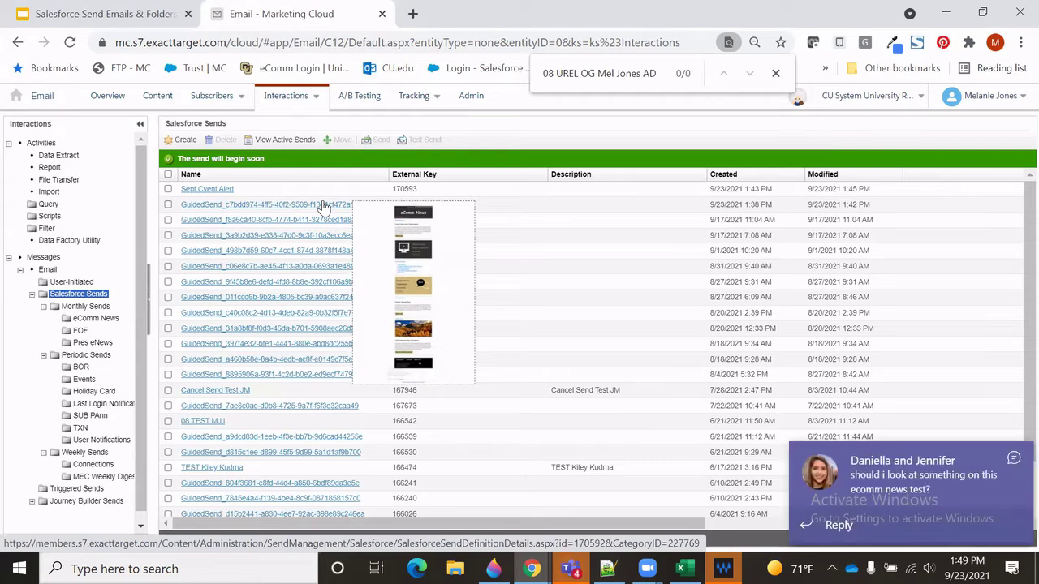
pyautogui.click(1012, 459)
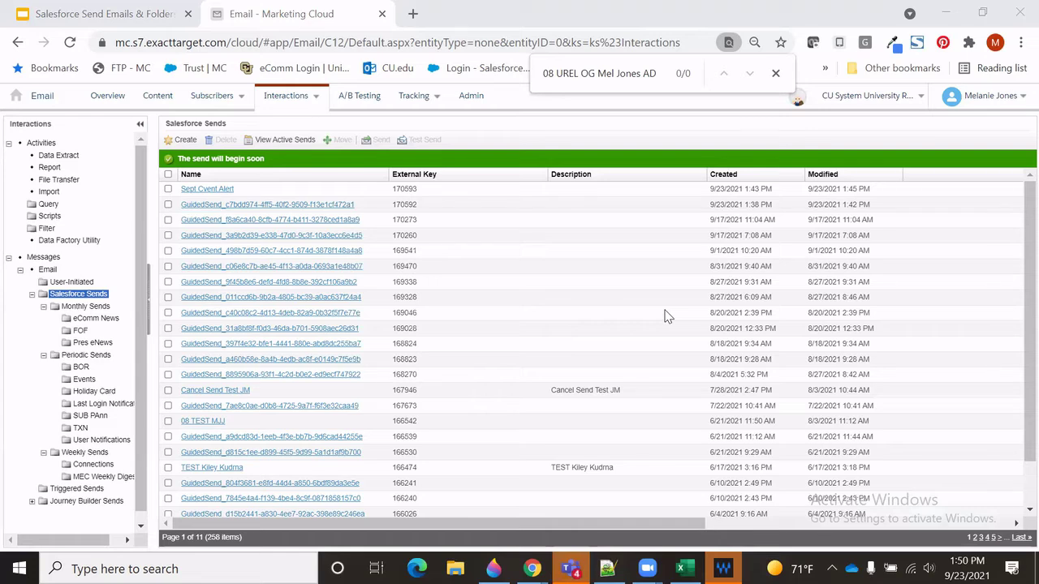
pyautogui.click(201, 192)
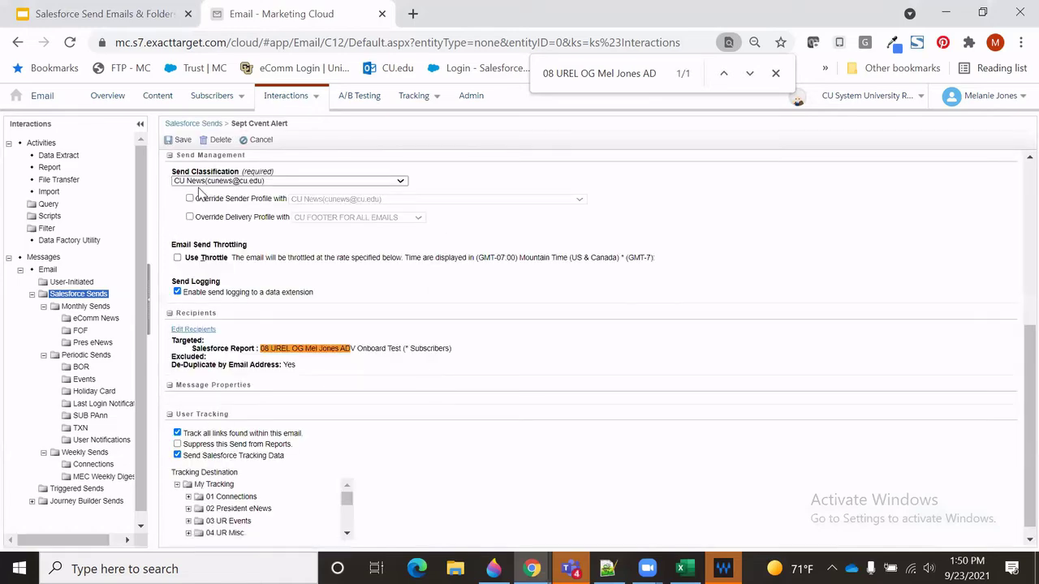
# - Replace the message with the 2018m01_ecomm post-training - MOBILE TESTING email from the eComm Training folder
pyautogui.scroll(3, 363, 264)
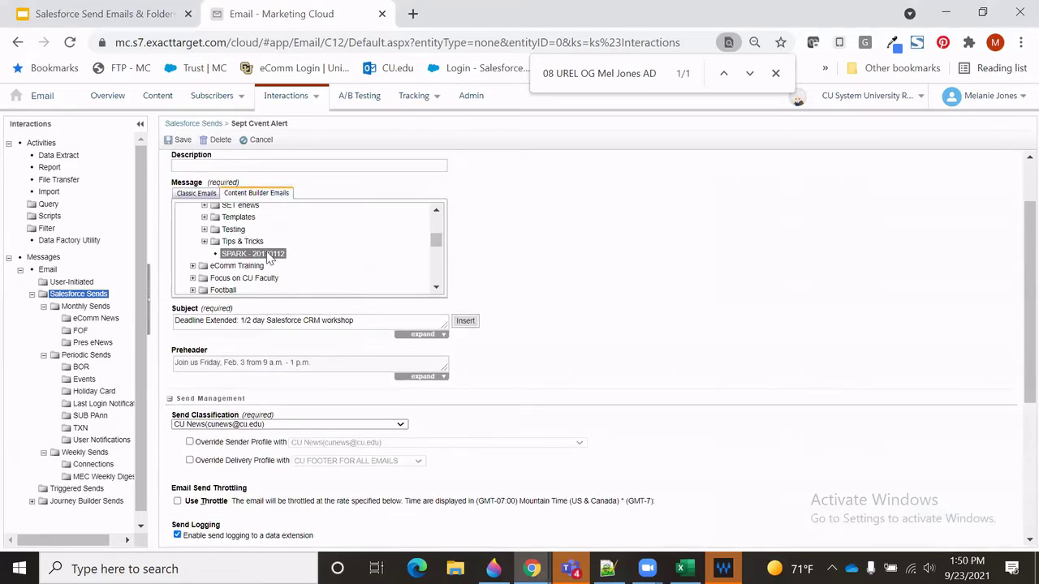
pyautogui.scroll(5, 243, 271)
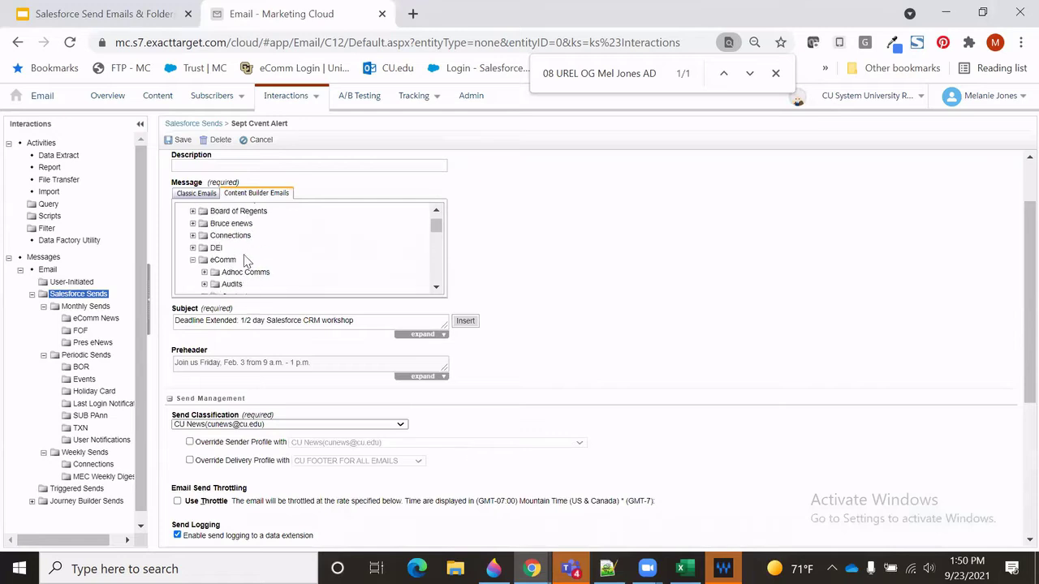
pyautogui.scroll(-2, 247, 268)
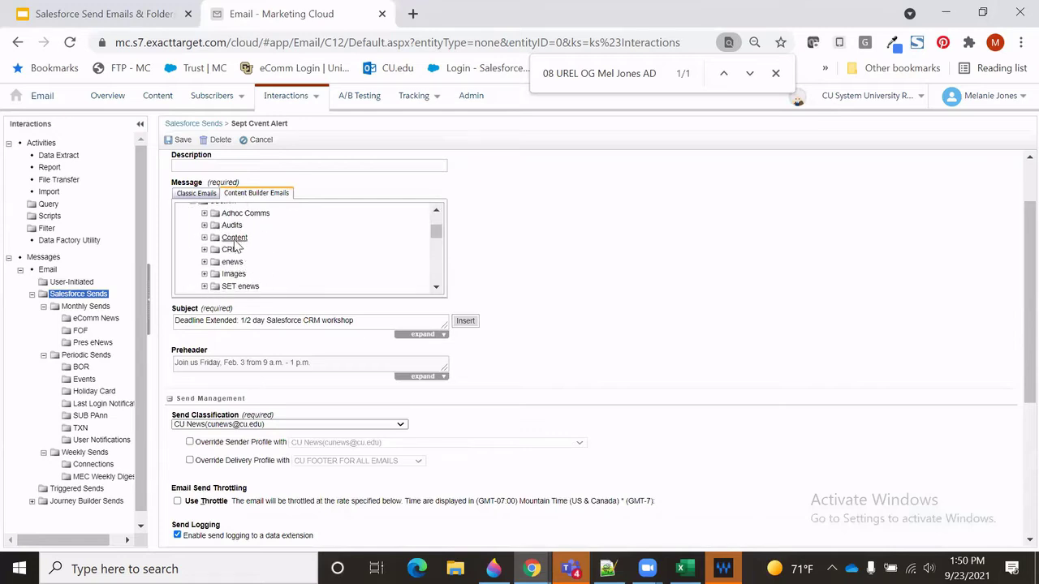
pyautogui.scroll(-2, 263, 239)
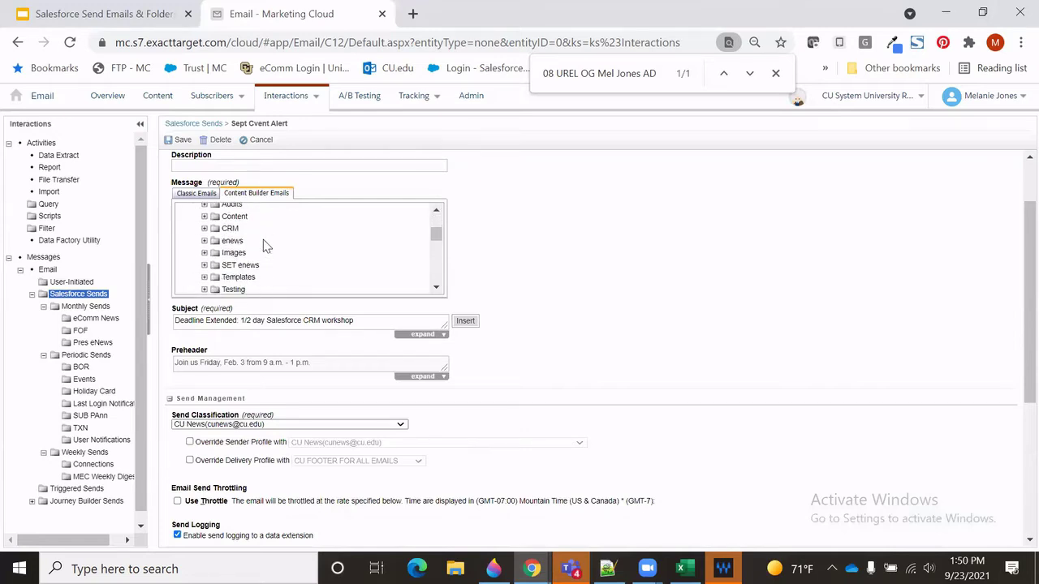
pyautogui.click(192, 265)
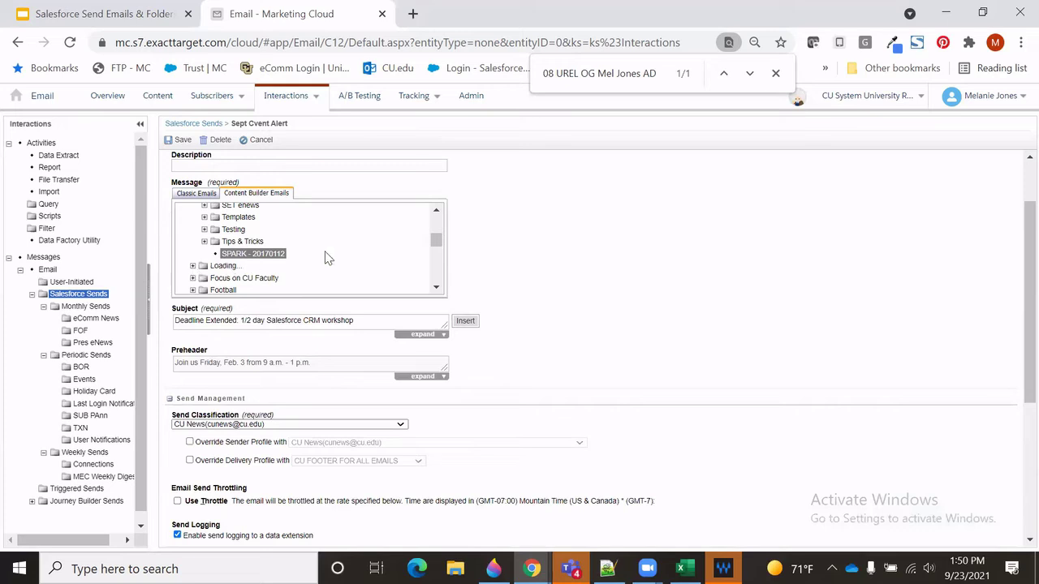
pyautogui.scroll(-2, 329, 248)
pyautogui.click(272, 234)
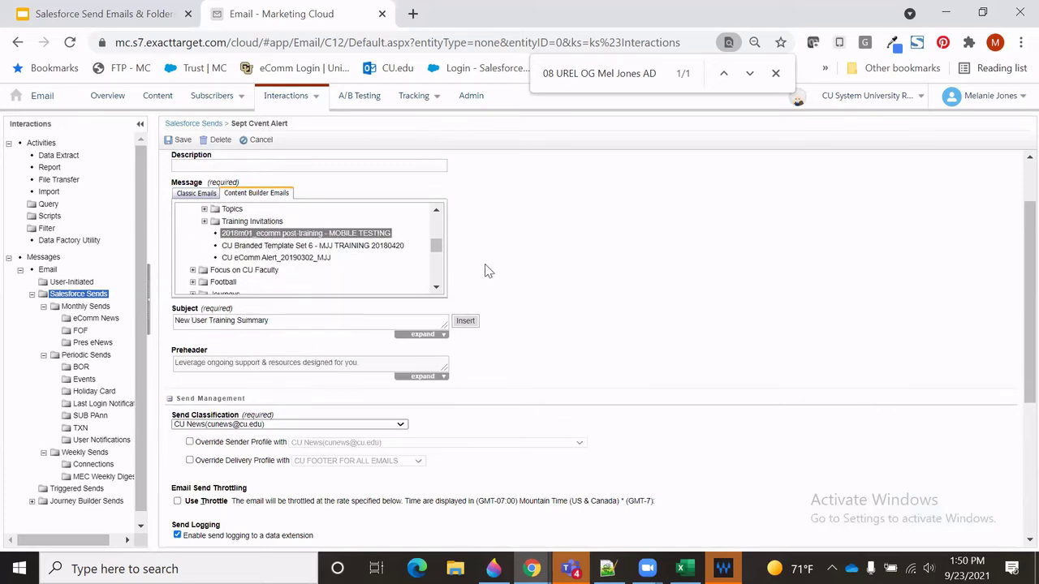
# - Check the Sept Cvent Alert send's settings and rename it Oct Cvent Alert
pyautogui.scroll(-3, 509, 314)
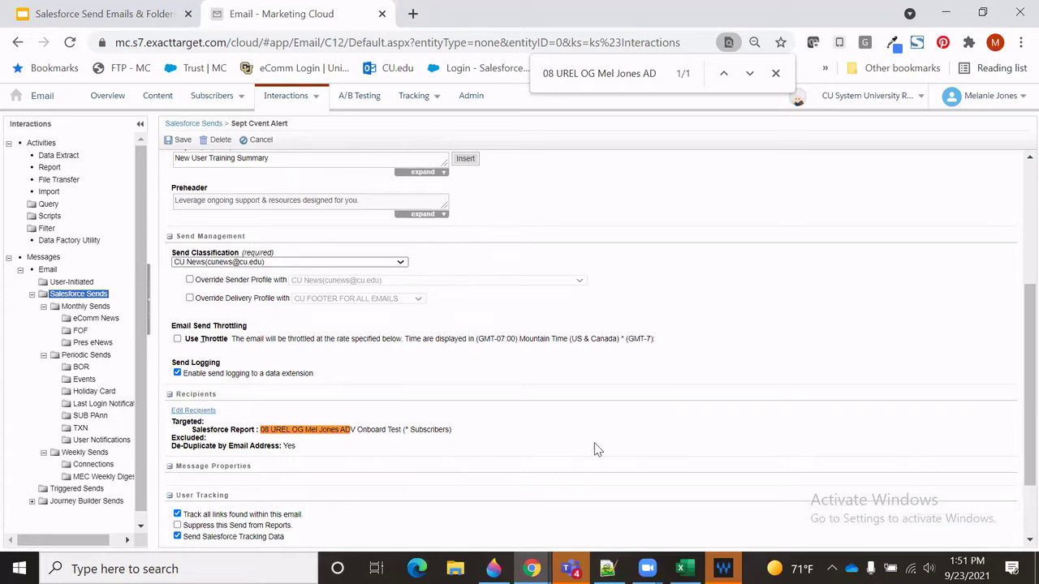
pyautogui.scroll(1, 594, 449)
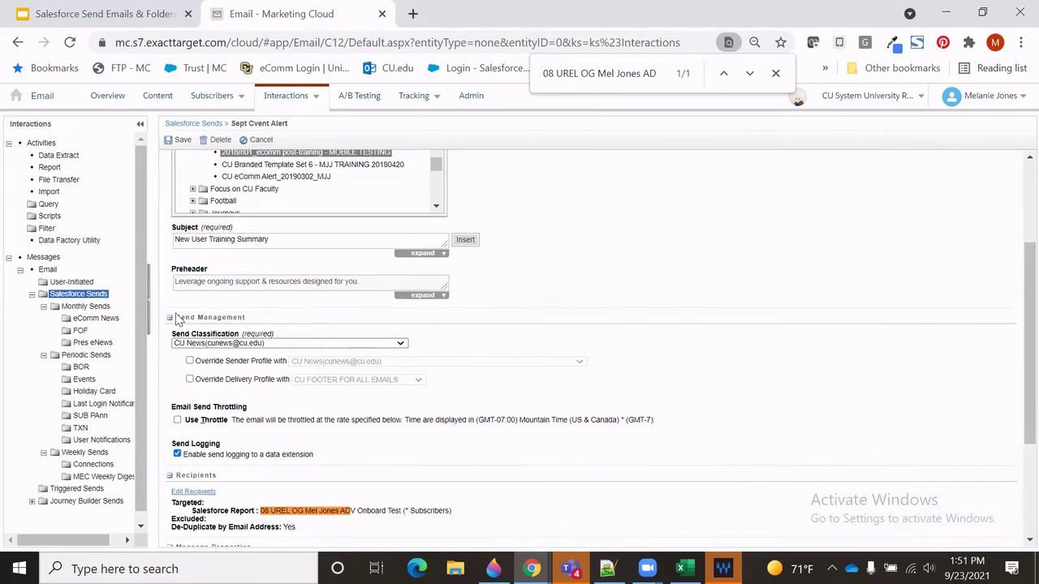
pyautogui.scroll(2, 322, 490)
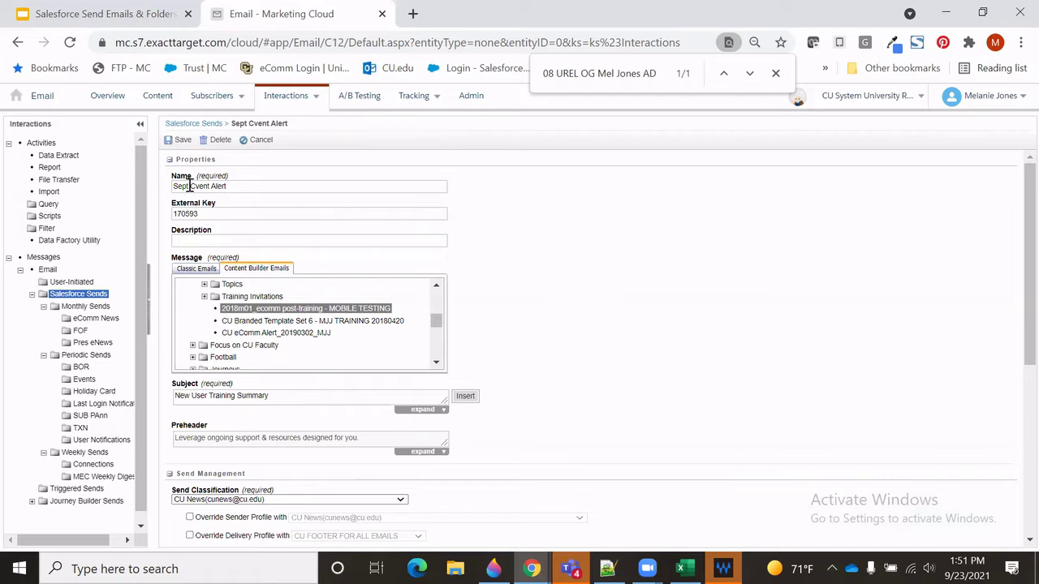
pyautogui.moveTo(189, 186); pyautogui.dragTo(168, 192)
pyautogui.write('Oct')
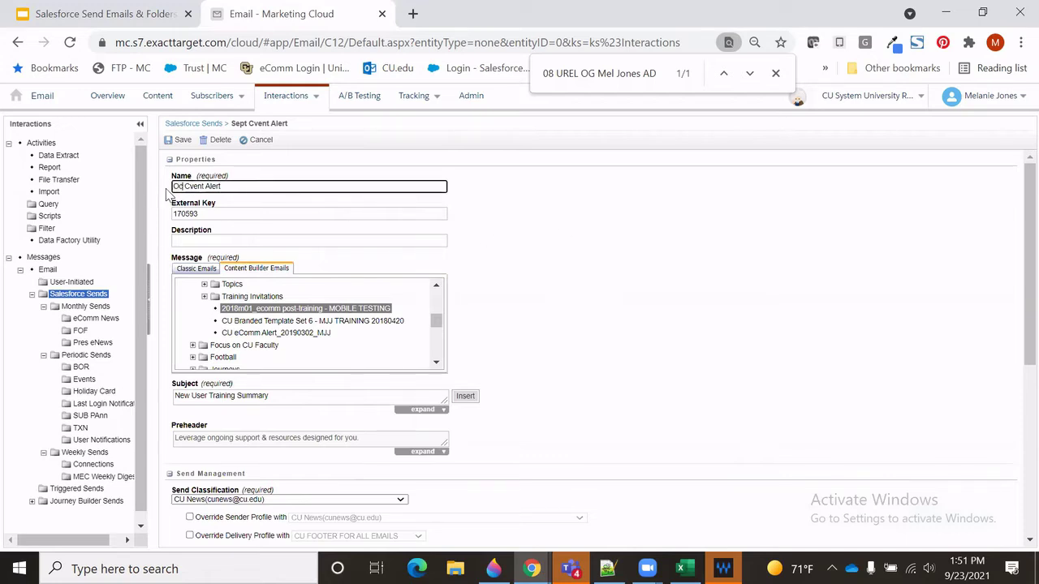
pyautogui.moveTo(242, 188); pyautogui.dragTo(154, 192)
# - Save the renamed send and open the send summary for Oct Cvent Alert
pyautogui.click(180, 141)
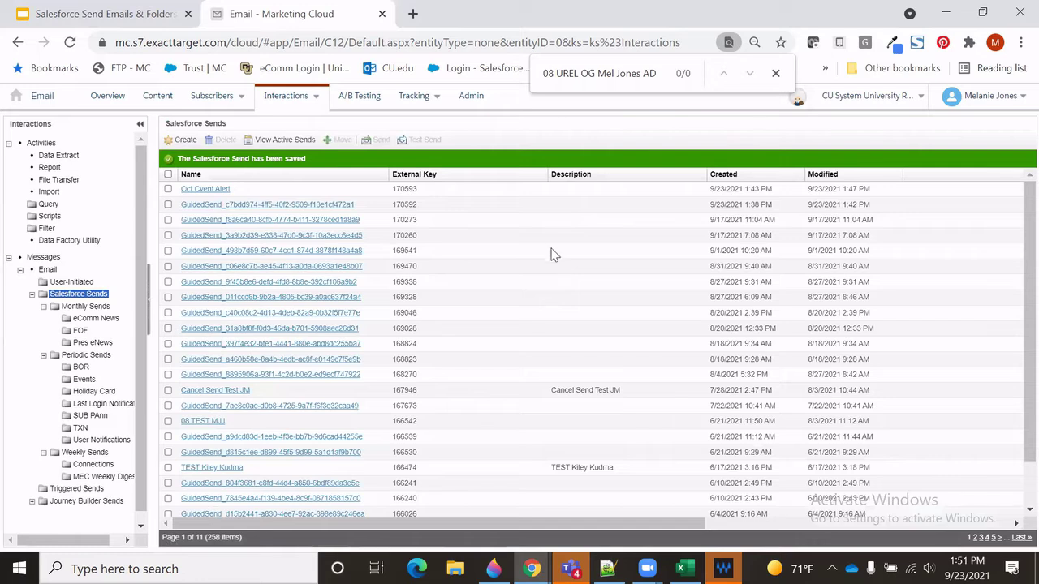
pyautogui.click(168, 190)
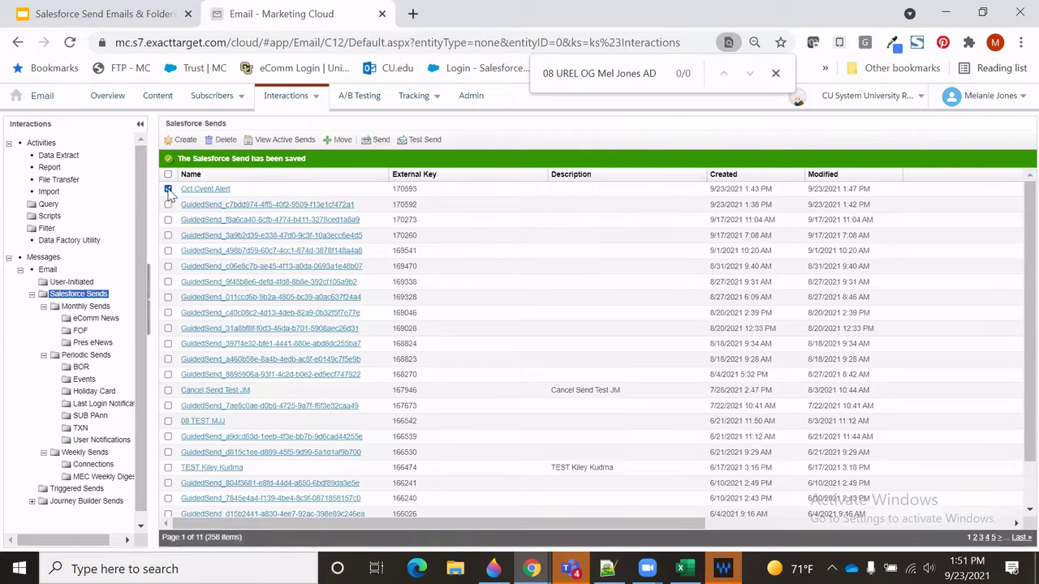
pyautogui.click(377, 140)
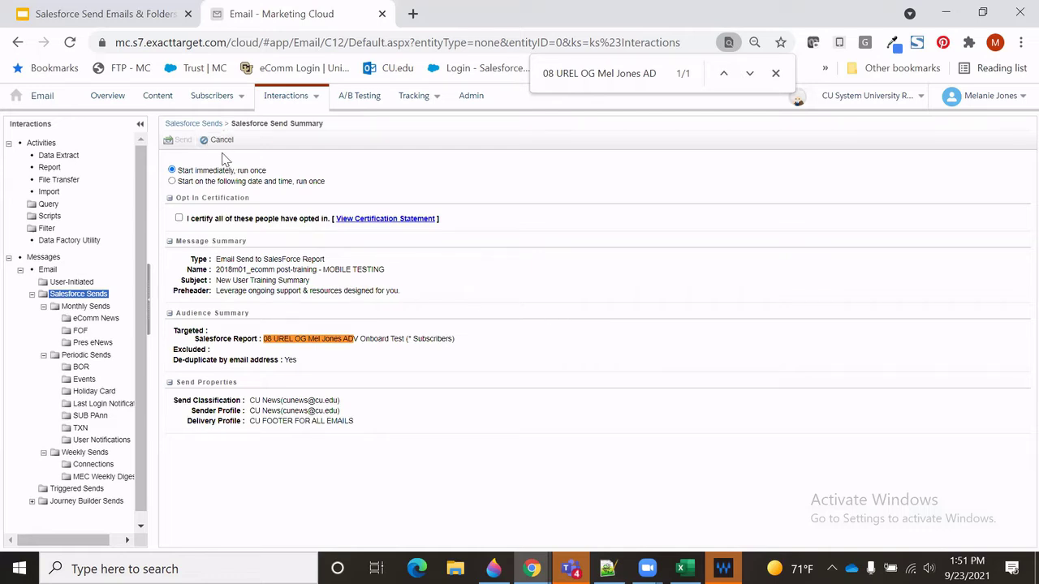
# - Switch to the Google Slides presentation and reveal the Guided Send comparison row by row through the Audience entry
pyautogui.click(130, 12)
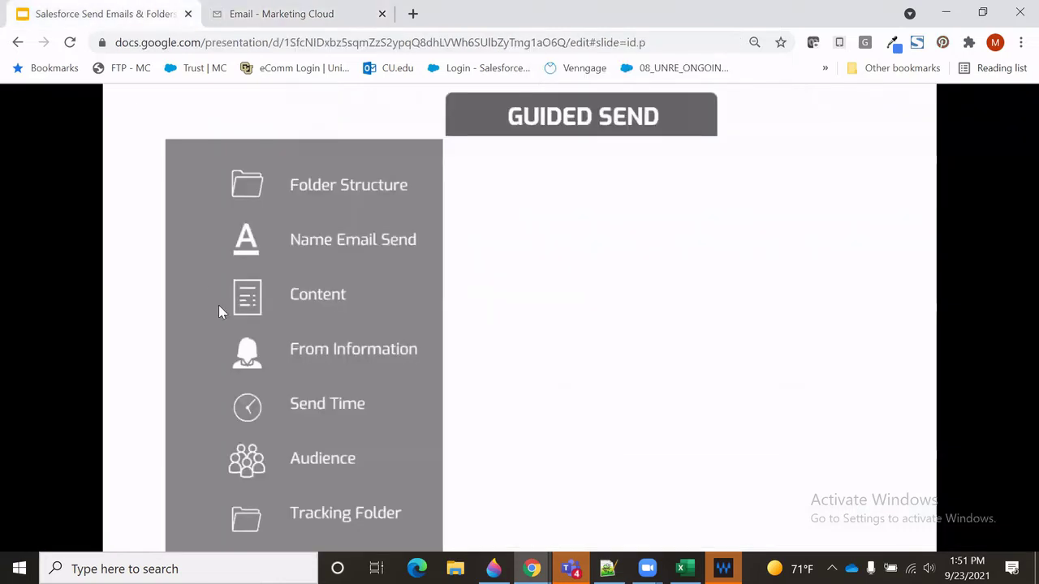
pyautogui.click(581, 342)
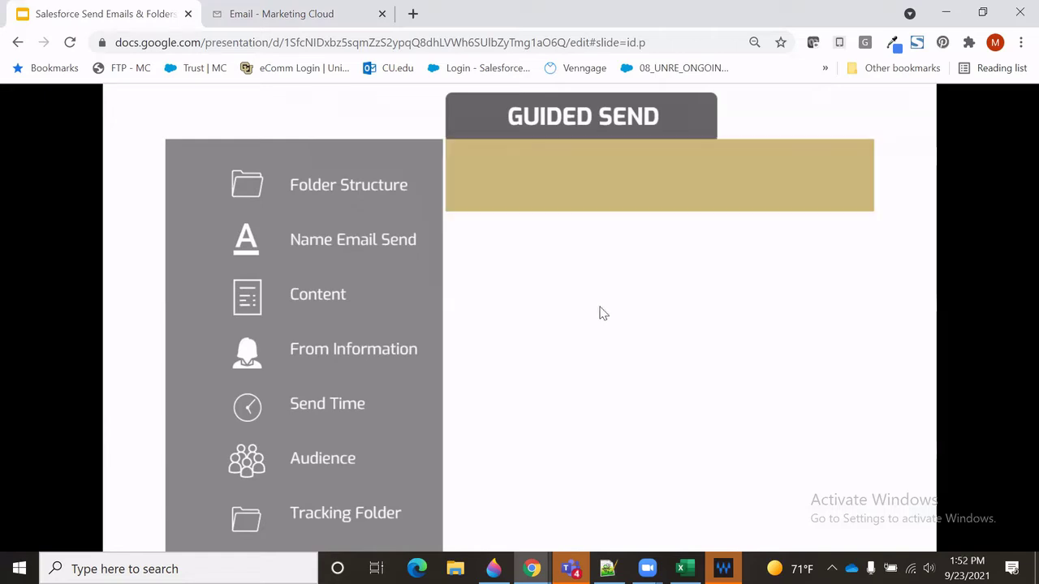
pyautogui.click(699, 293)
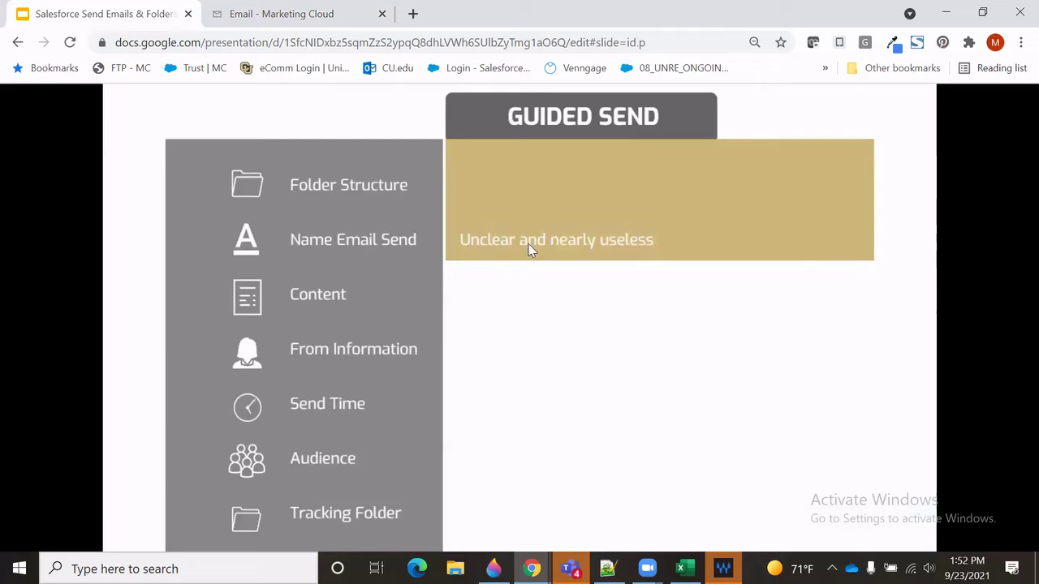
pyautogui.click(272, 11)
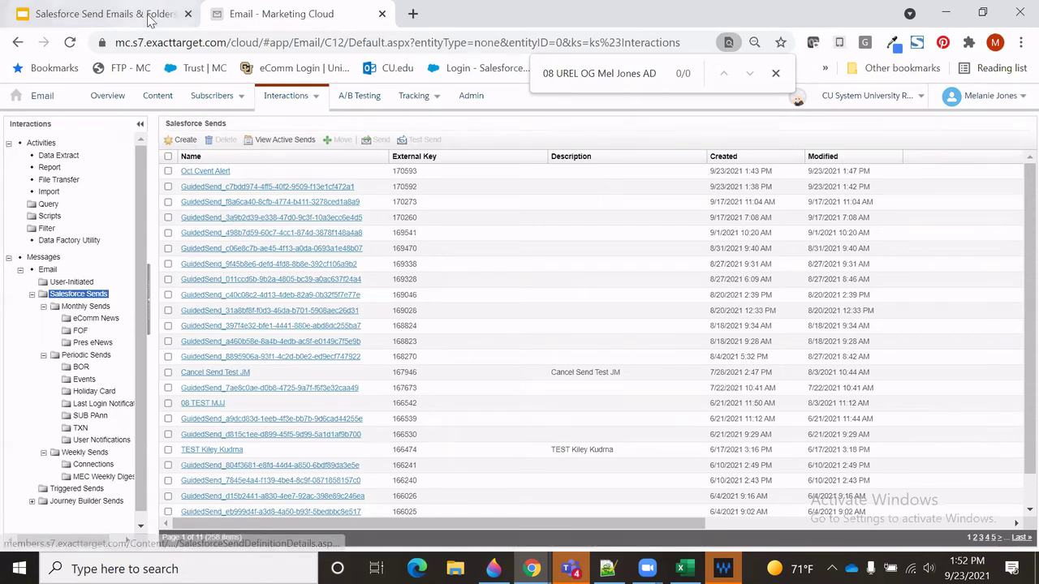
pyautogui.click(97, 13)
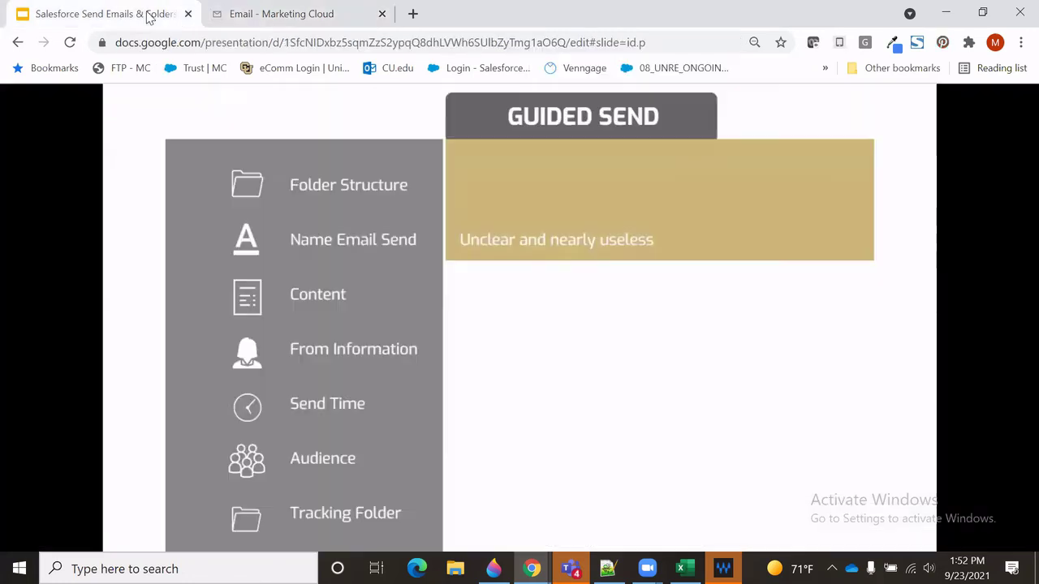
pyautogui.click(458, 245)
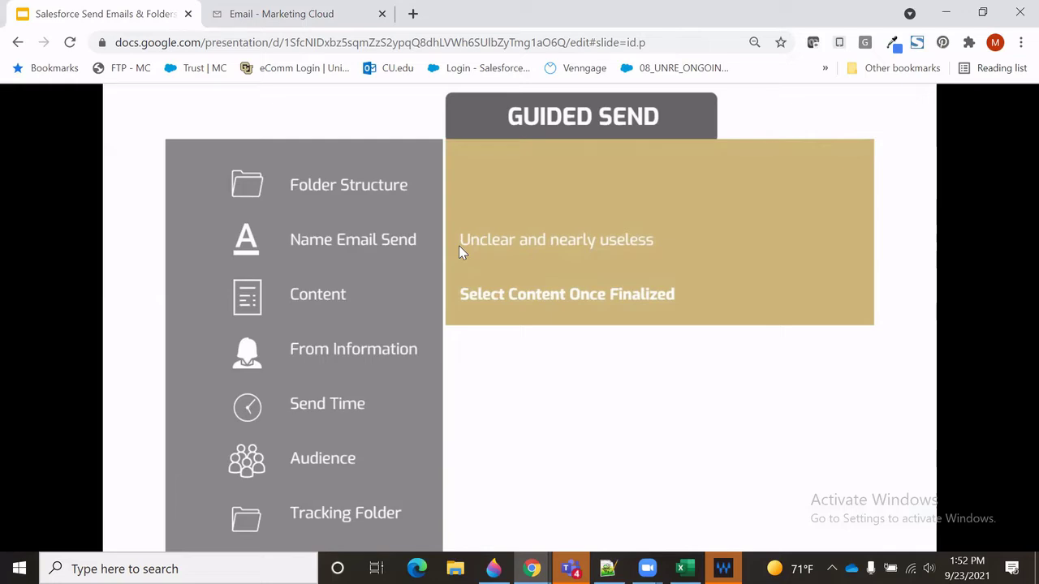
pyautogui.press('Right')
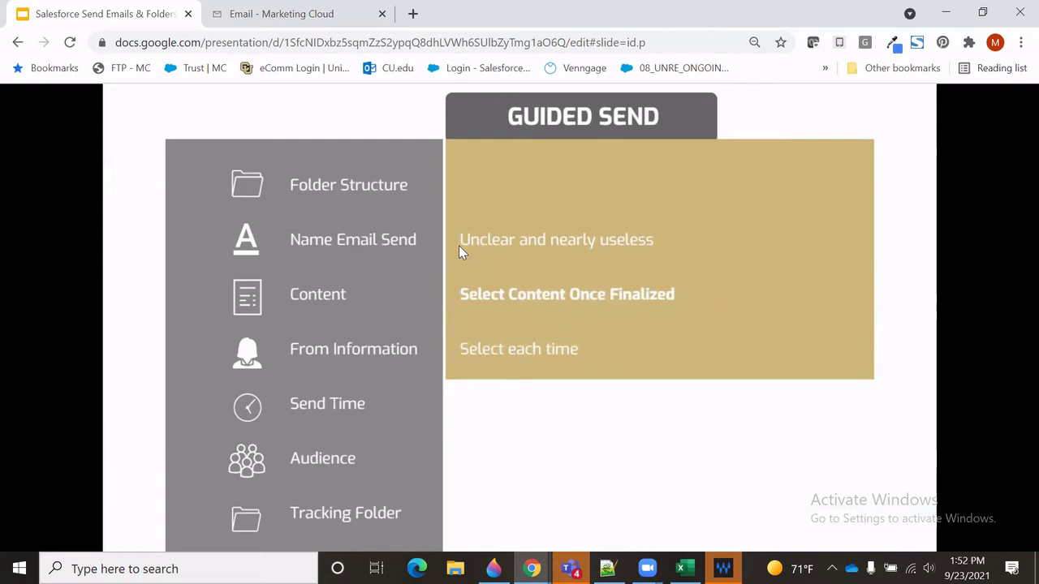
pyautogui.press('Right')
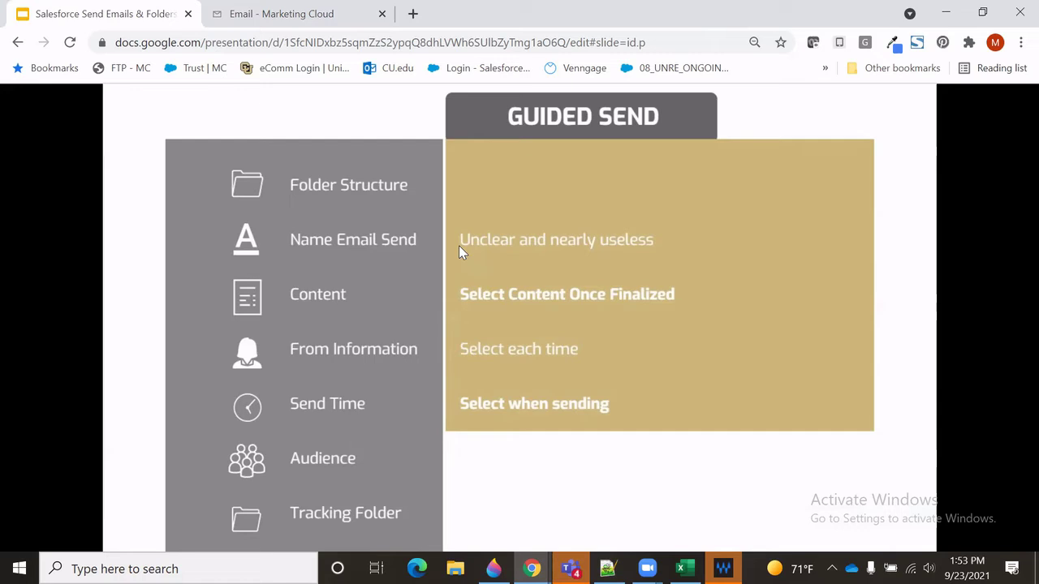
pyautogui.click(458, 245)
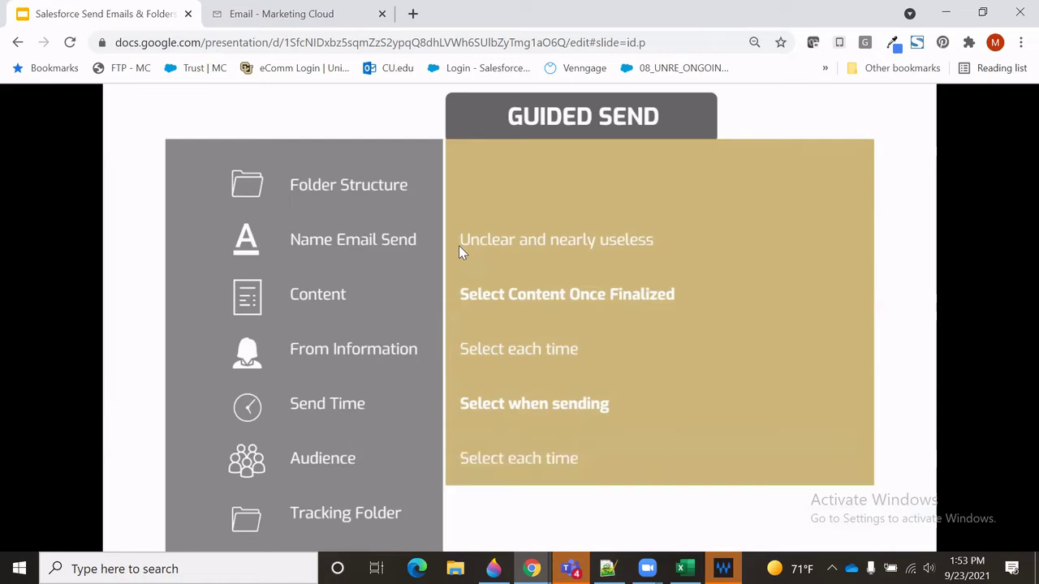
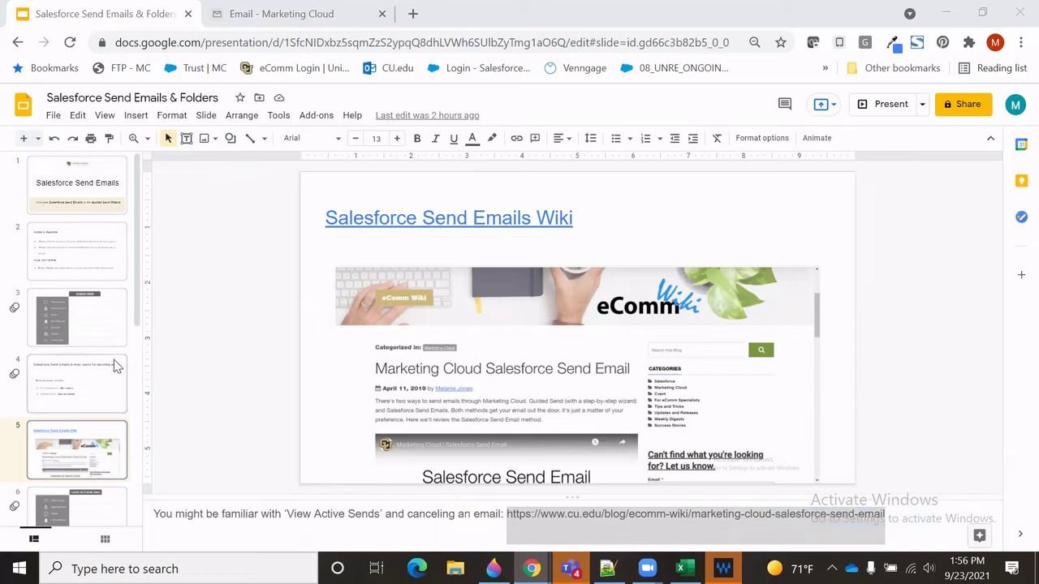
# - Switch back to Marketing Cloud and change the Oct Cvent Alert message to 2018_06 Alumni Survey Short Gold from the Alumni Survey folder
pyautogui.click(234, 298)
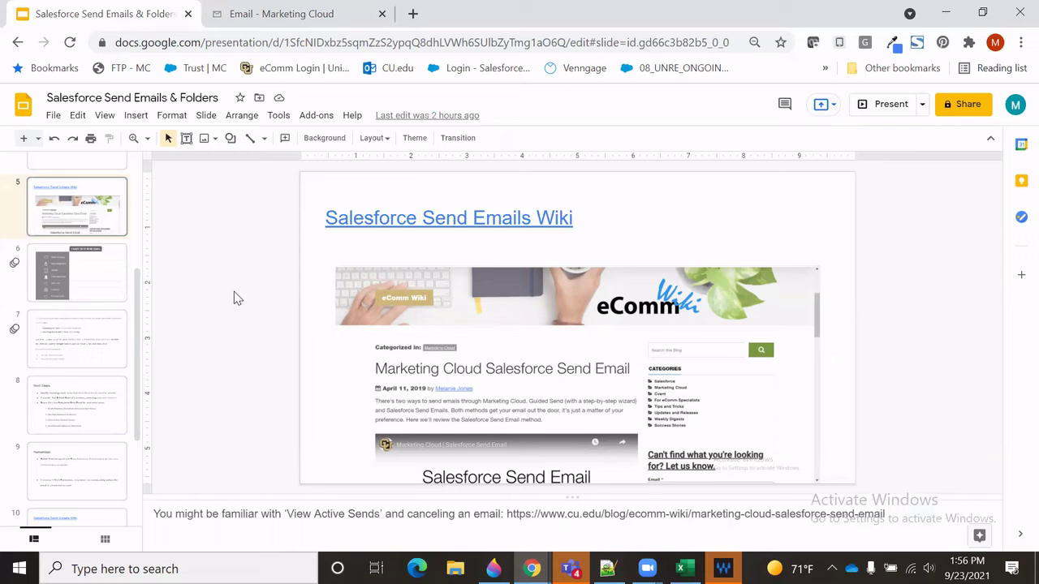
pyautogui.click(260, 12)
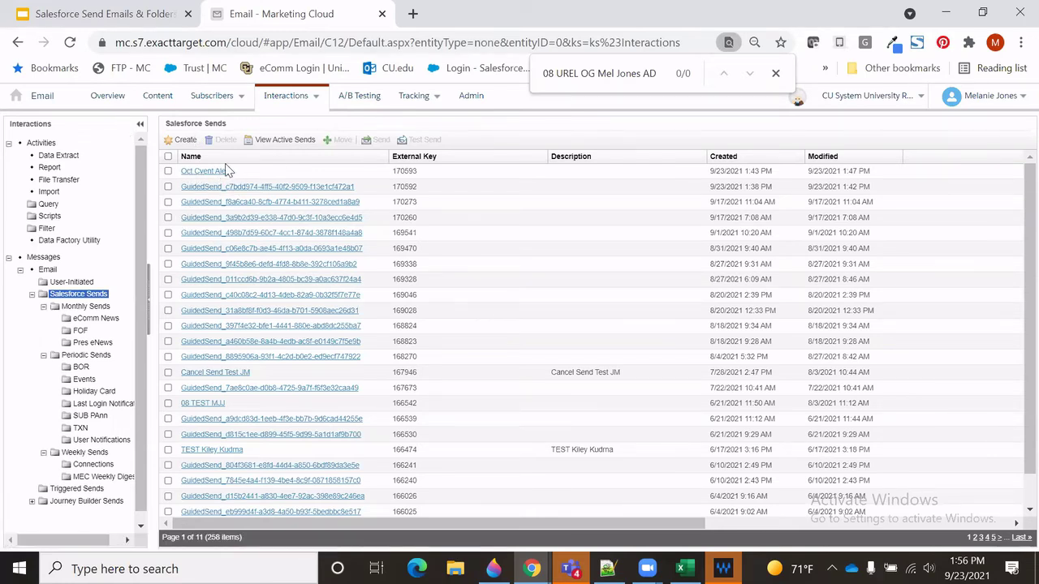
pyautogui.click(188, 186)
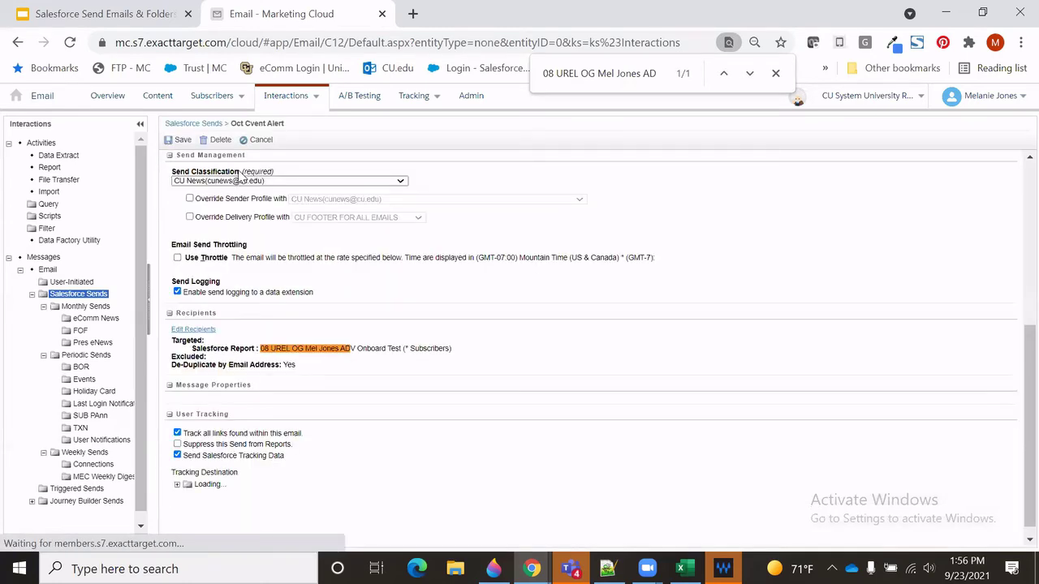
pyautogui.scroll(5, 362, 302)
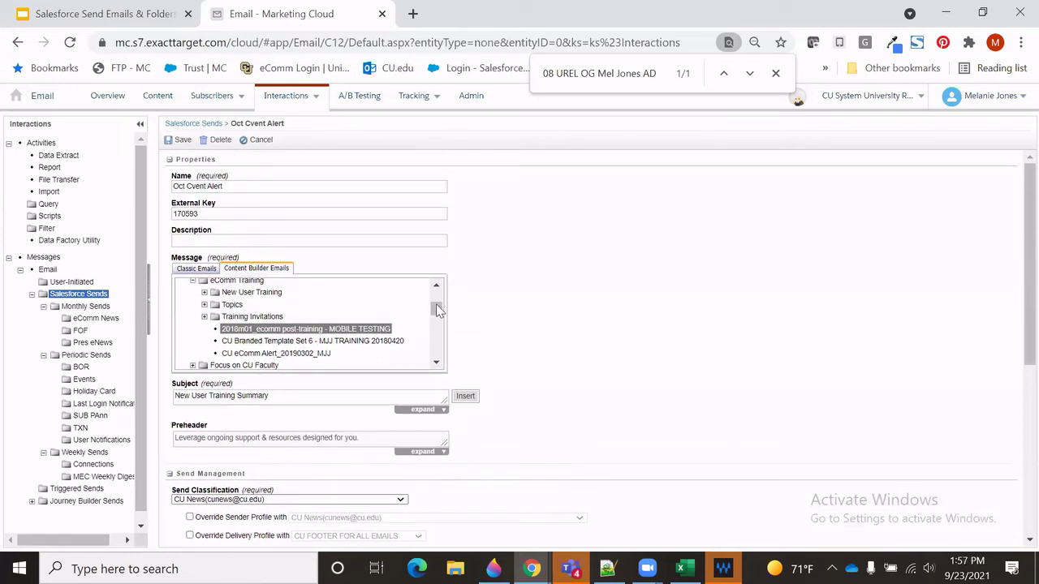
pyautogui.moveTo(437, 309); pyautogui.dragTo(439, 286)
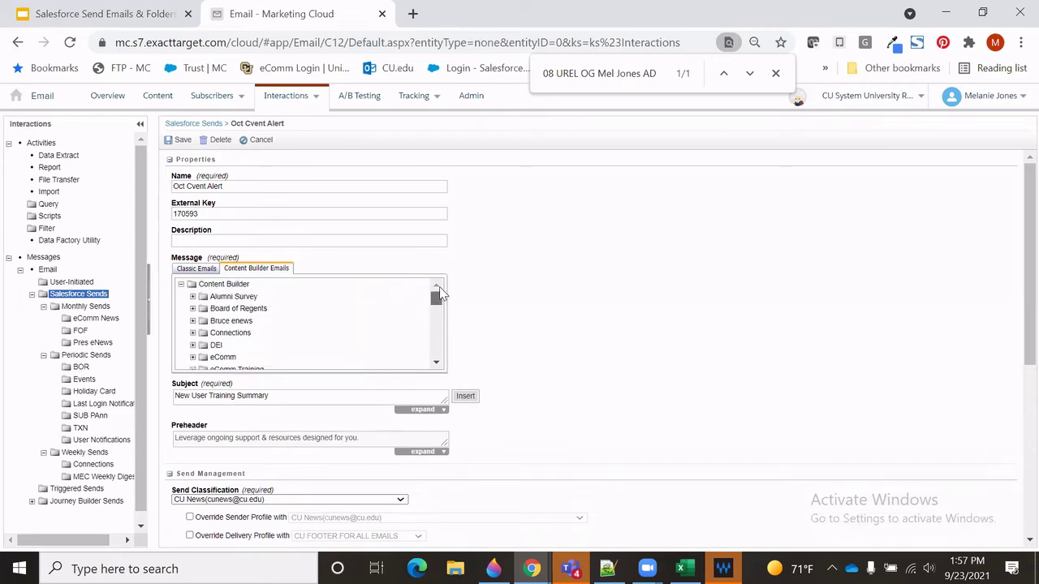
pyautogui.click(193, 297)
pyautogui.click(267, 308)
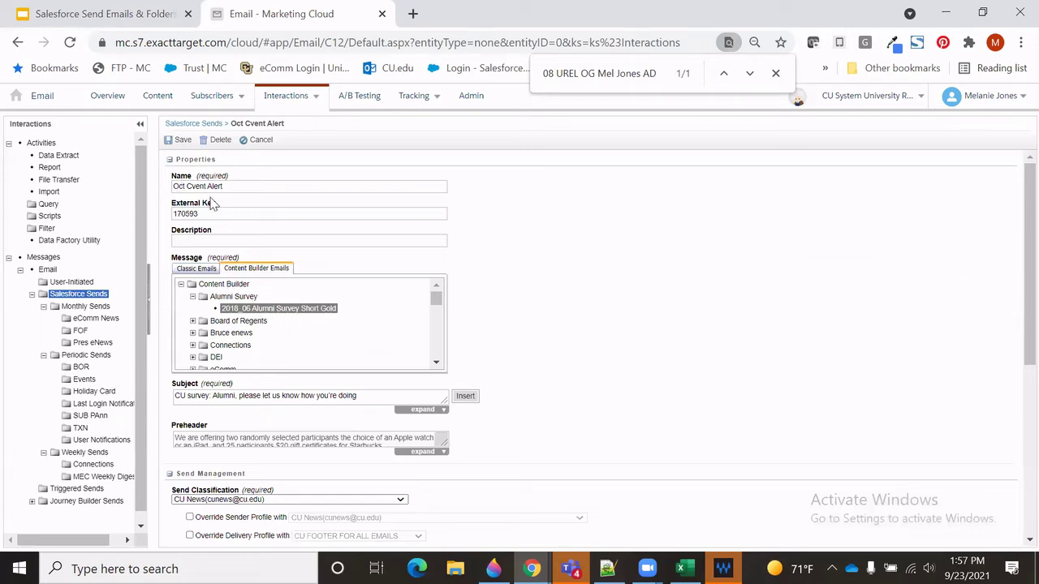
# - Rename the send Nov Cvent Alert, save it and select it in the Salesforce Sends list
pyautogui.moveTo(185, 186); pyautogui.dragTo(171, 189)
pyautogui.press('BackSpace')
pyautogui.write('Nov')
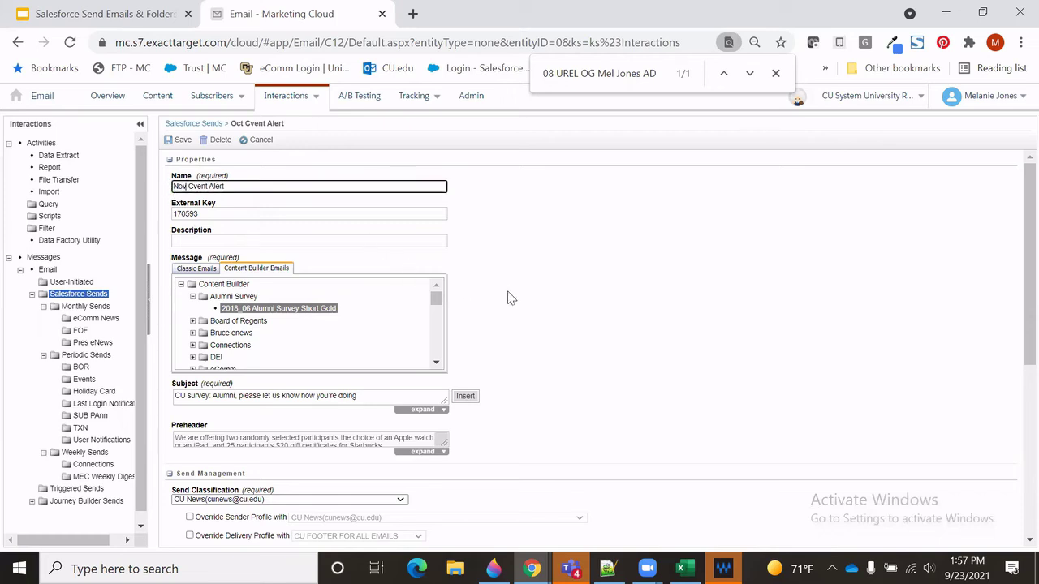
pyautogui.click(182, 141)
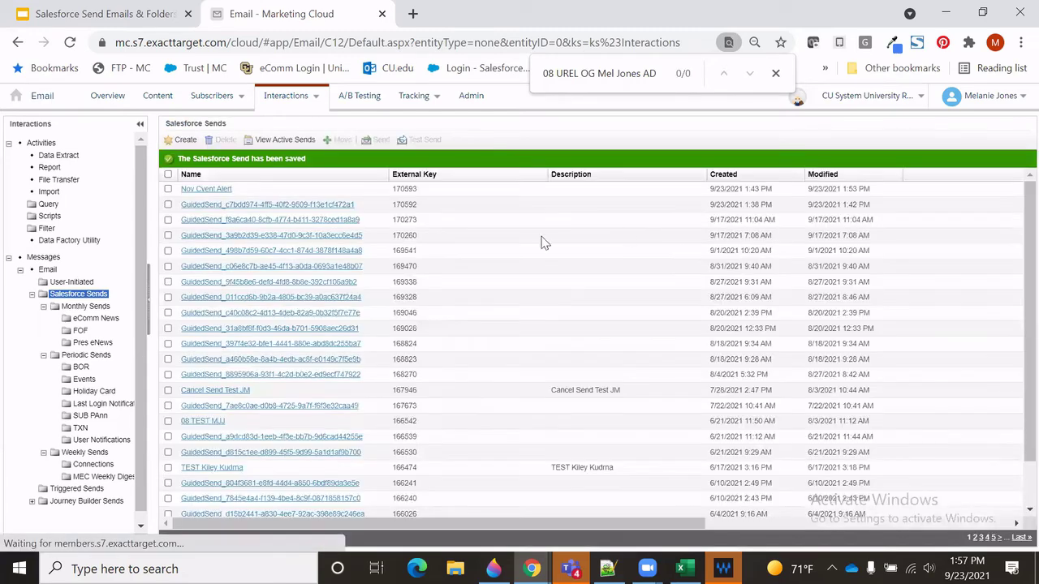
pyautogui.click(168, 189)
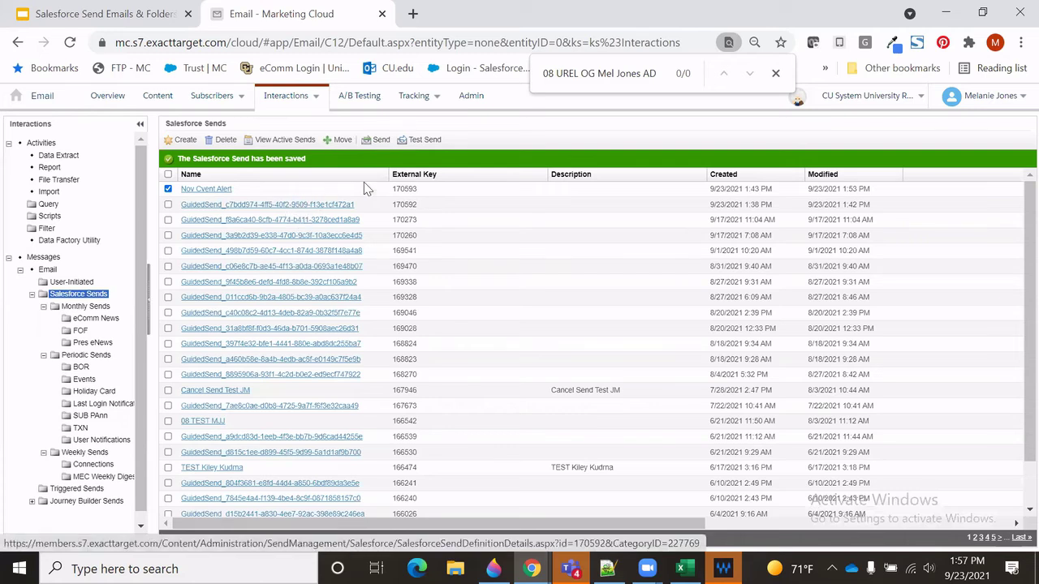
# - Open the 2018_06 Alumni Survey Short Gold email from Content Builder's Alumni Survey folder at its content editing stage
pyautogui.click(159, 98)
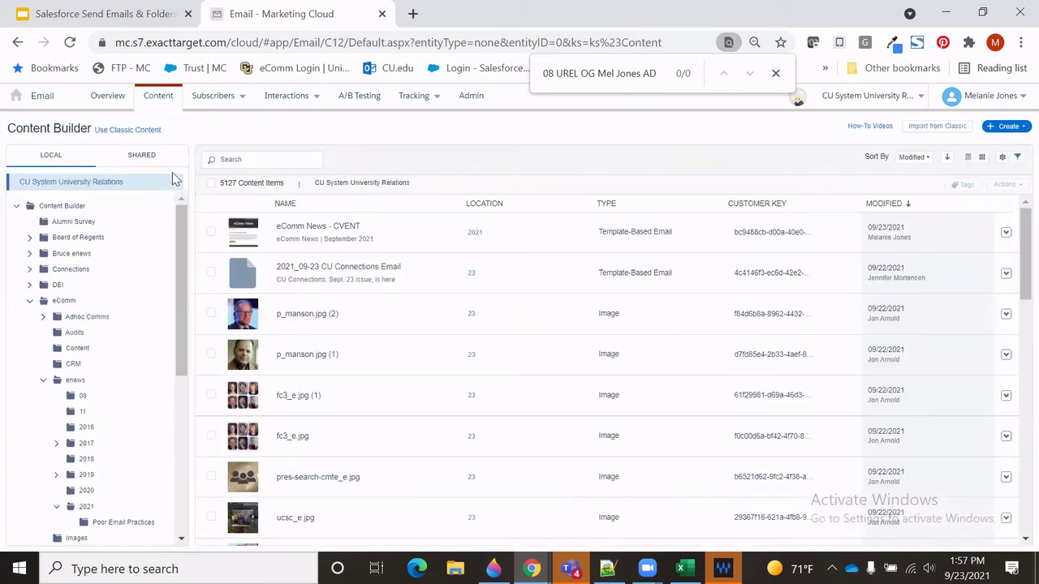
pyautogui.click(57, 224)
pyautogui.click(319, 238)
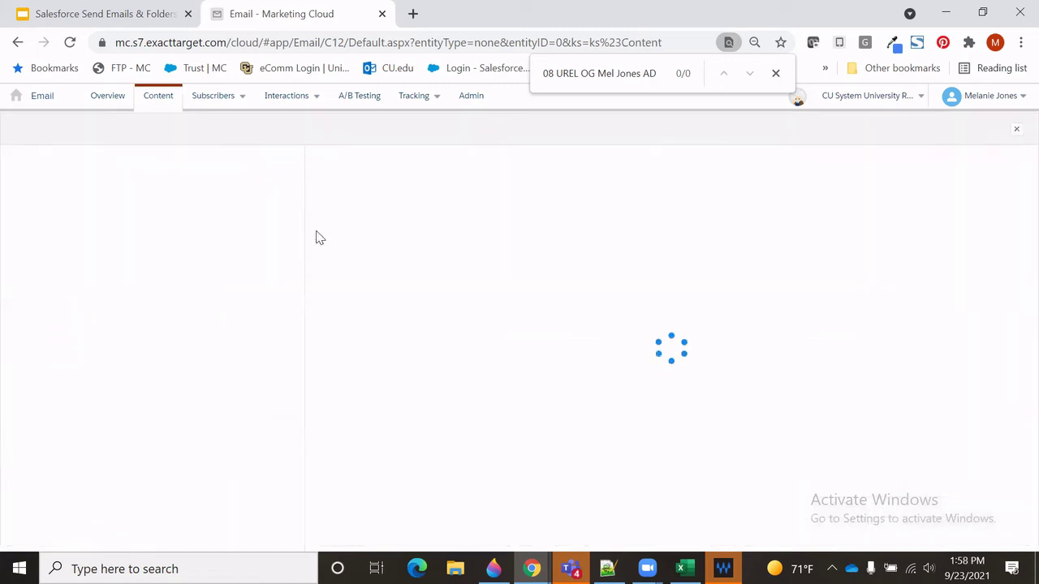
pyautogui.click(948, 130)
pyautogui.click(930, 157)
pyautogui.scroll(-1, 680, 396)
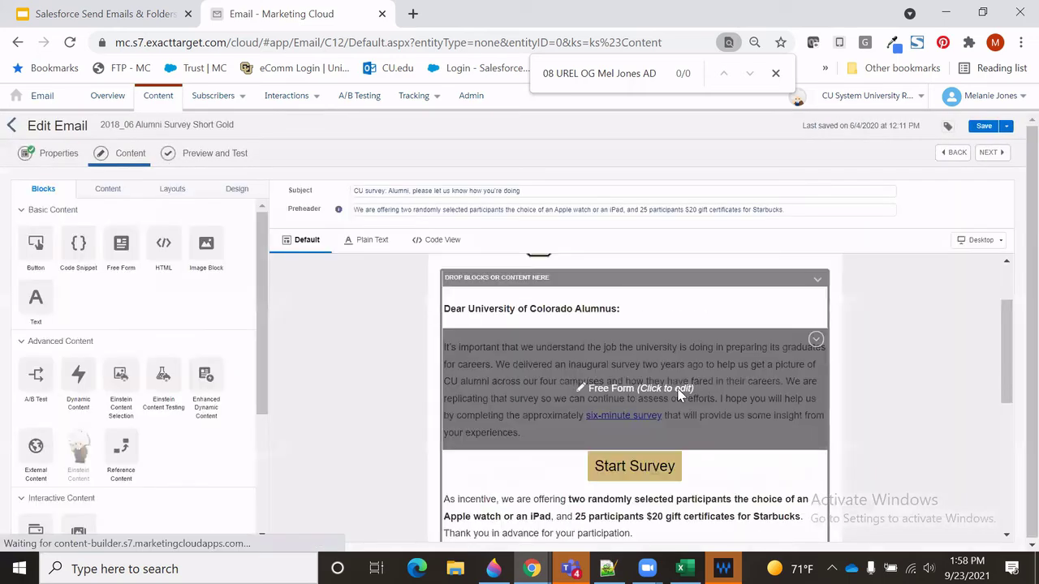
# - Change the survey button's text to Start Survey1
pyautogui.click(625, 463)
pyautogui.click(98, 269)
pyautogui.write('1')
# - Shorten the email's preheader to "$20 gift certificates for Starbucks." and save the email
pyautogui.click(412, 209)
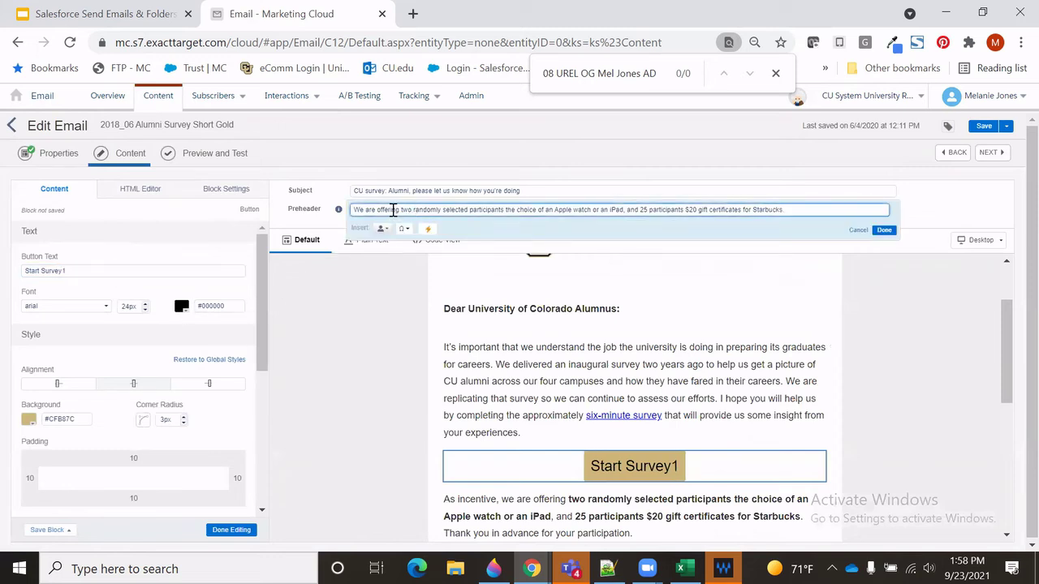
pyautogui.moveTo(685, 209); pyautogui.dragTo(368, 209)
pyautogui.press('BackSpace')
pyautogui.press('BackSpace')
pyautogui.press('BackSpace')
pyautogui.press('BackSpace')
pyautogui.press('BackSpace')
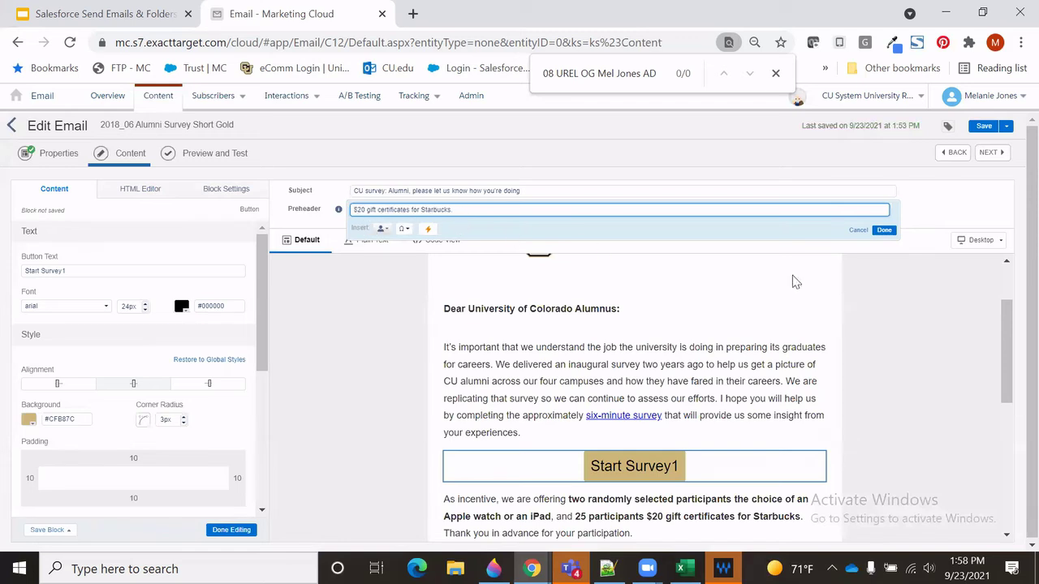
pyautogui.click(883, 230)
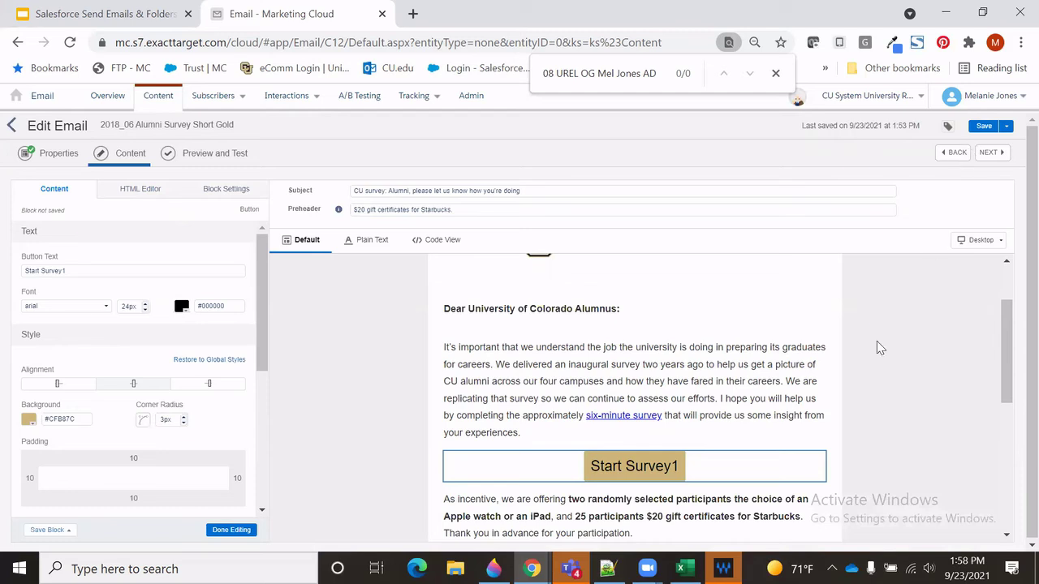
pyautogui.click(984, 127)
# - Return to Salesforce Send Emails and open the send summary for Nov Cvent Alert to check its message details
pyautogui.moveTo(286, 108)
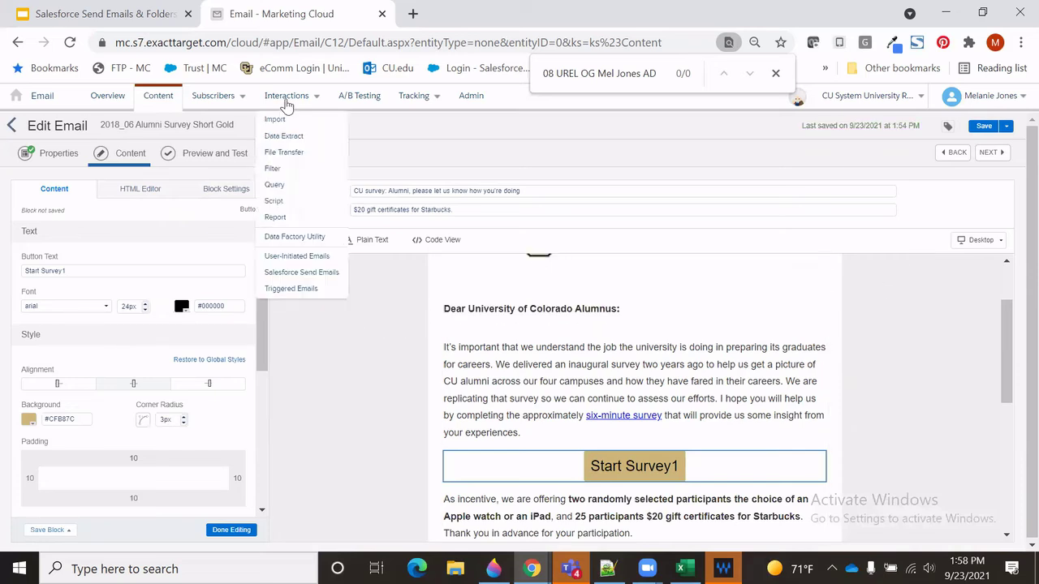
pyautogui.click(297, 273)
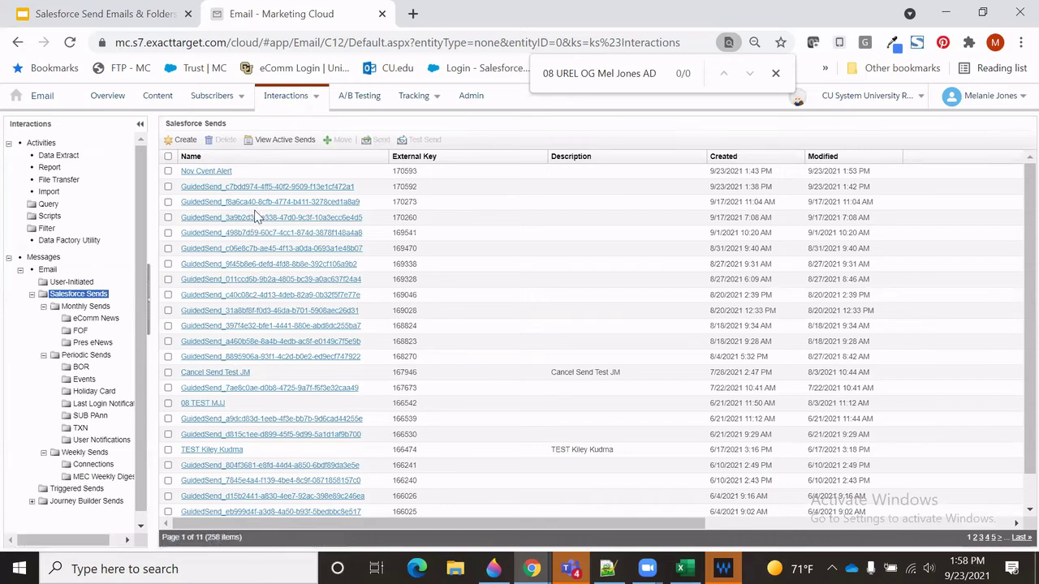
pyautogui.click(168, 172)
pyautogui.click(366, 143)
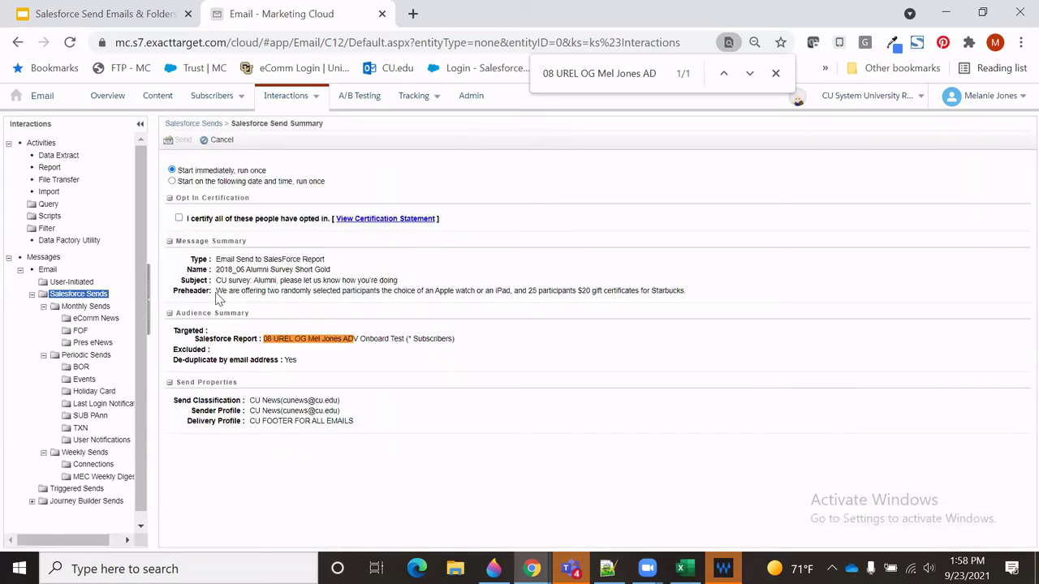
# - Examine the preheader in the Nov Cvent Alert send summary and return to the Salesforce Sends list without sending
pyautogui.moveTo(218, 299); pyautogui.dragTo(598, 293)
pyautogui.click(579, 302)
pyautogui.click(521, 294)
pyautogui.click(204, 130)
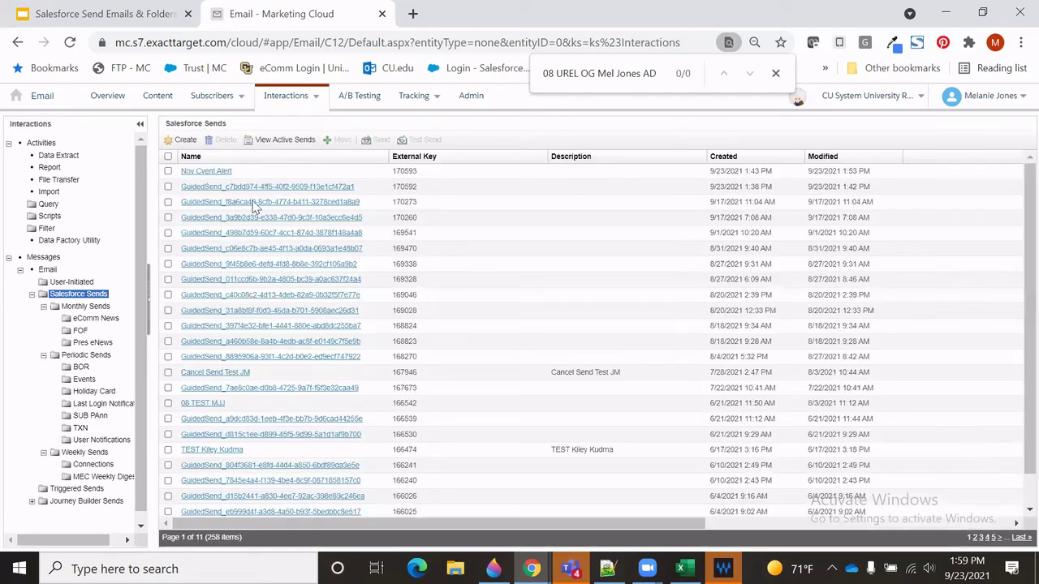
# - Open the Nov Cvent Alert send, reselect 2018_06 Alumni Survey Short Gold as its message, and save the send
pyautogui.click(214, 172)
pyautogui.click(186, 174)
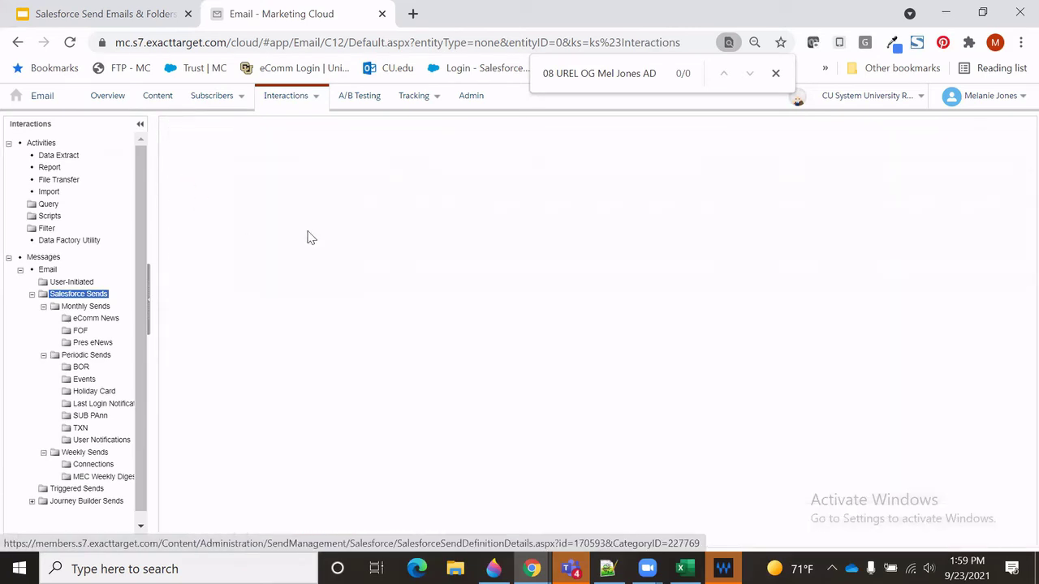
pyautogui.scroll(3, 410, 337)
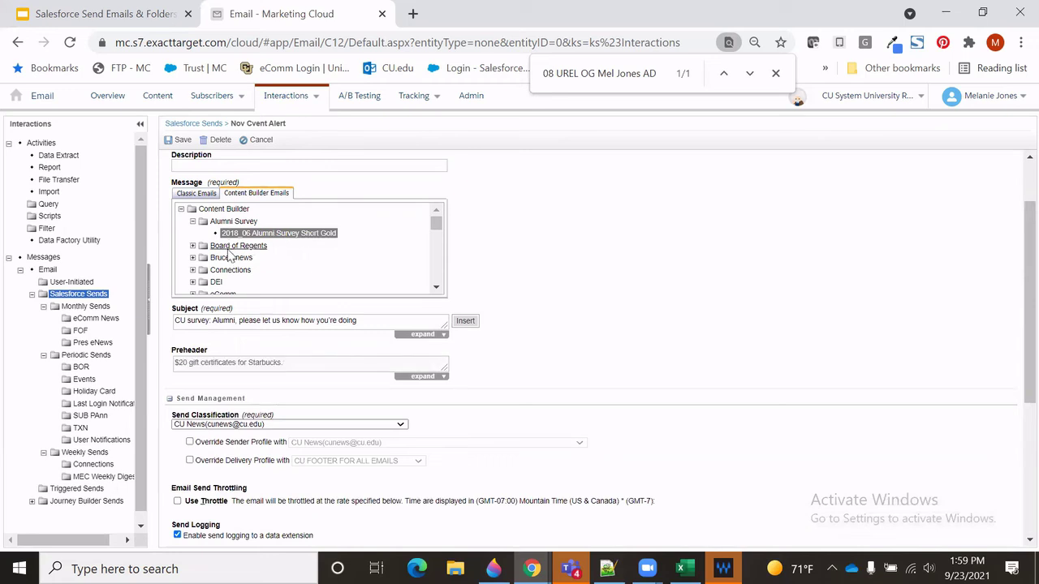
pyautogui.moveTo(178, 363); pyautogui.dragTo(288, 367)
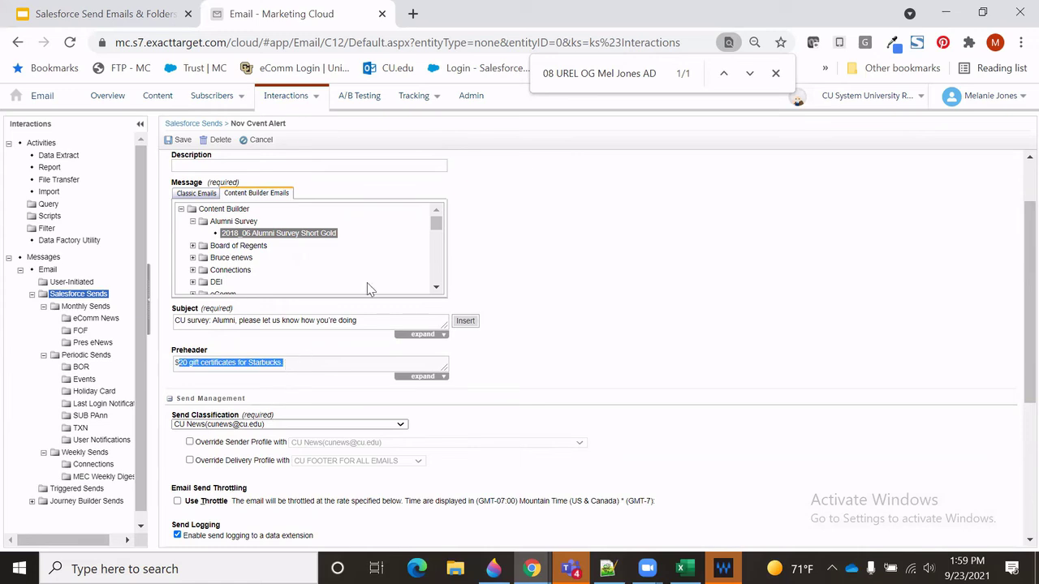
pyautogui.click(316, 241)
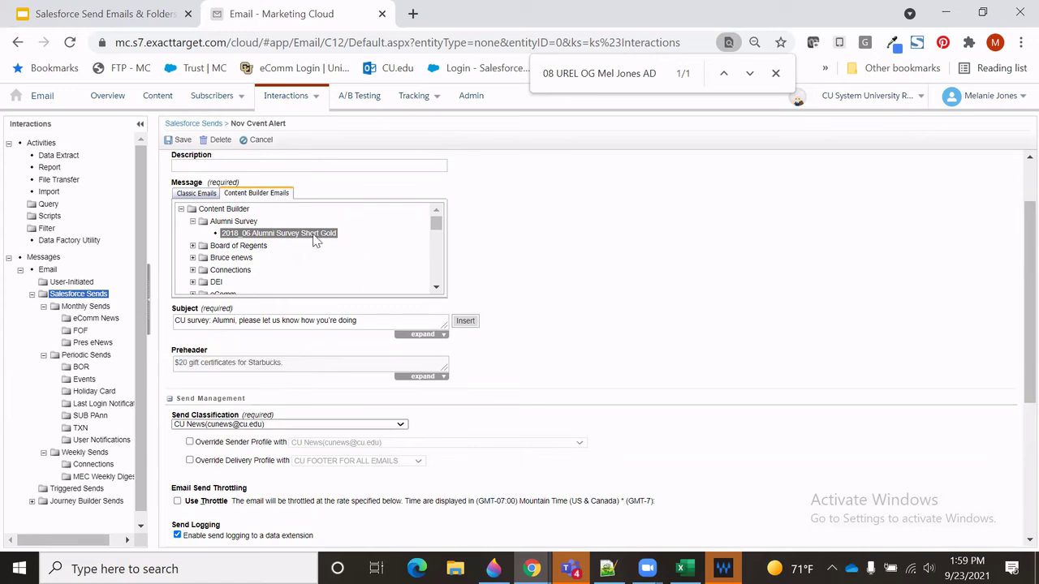
pyautogui.click(182, 141)
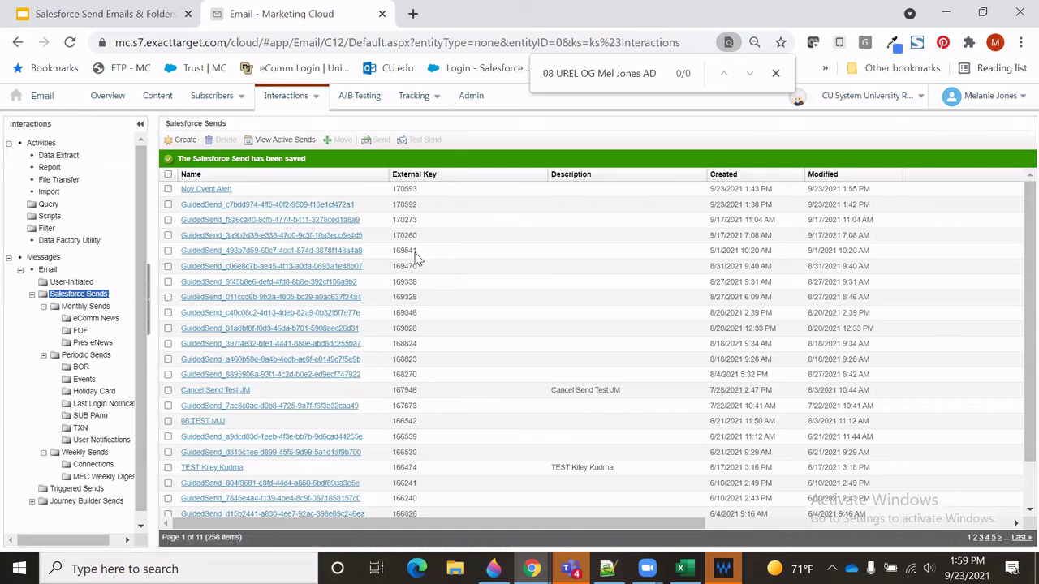
# - Check the preheader in Nov Cvent Alert's send summary and review the send's settings, returning to the sends list without sending
pyautogui.click(167, 189)
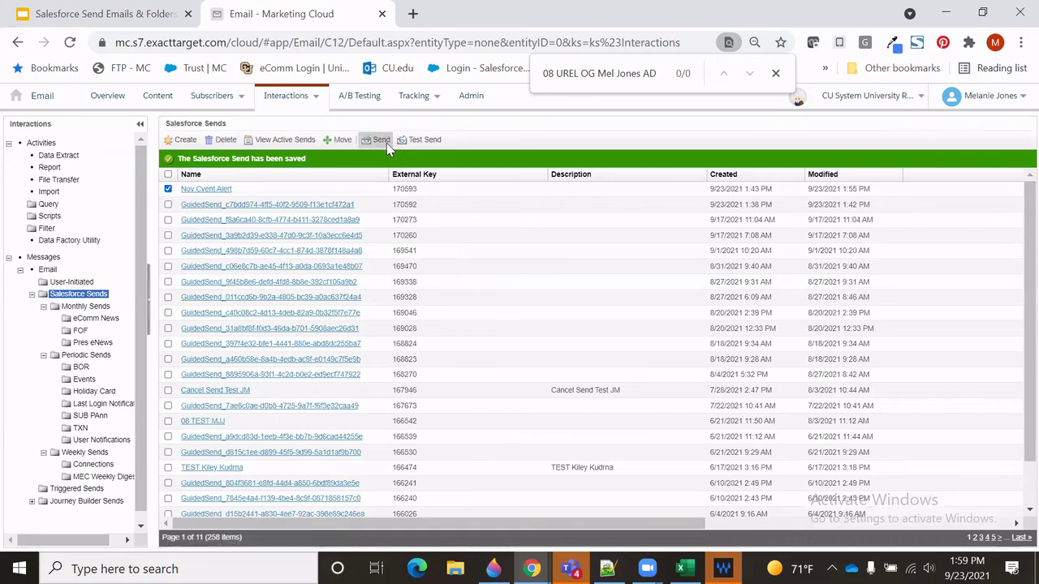
pyautogui.click(387, 146)
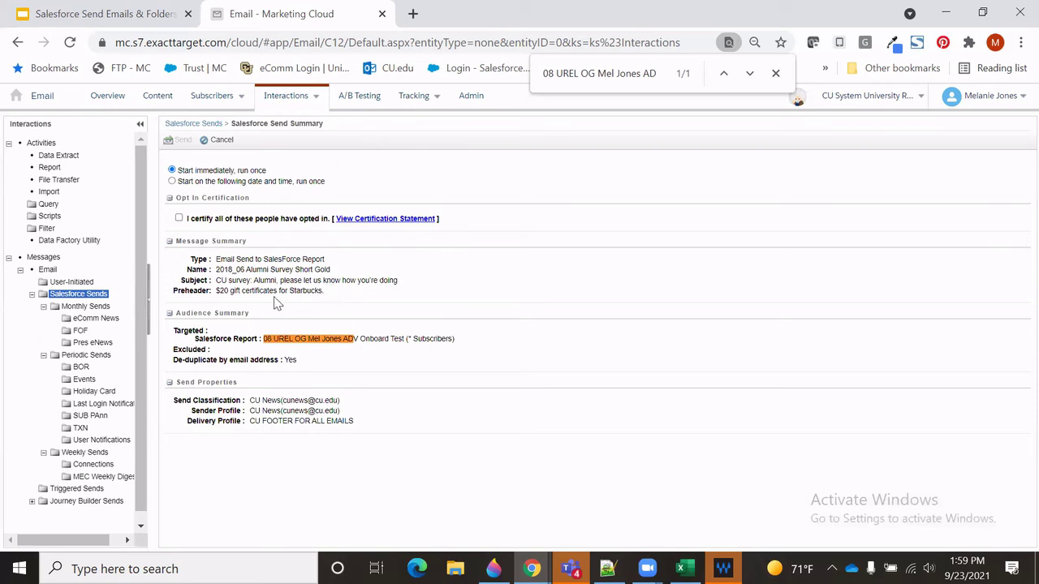
pyautogui.moveTo(216, 290); pyautogui.dragTo(329, 299)
pyautogui.click(489, 292)
pyautogui.click(200, 131)
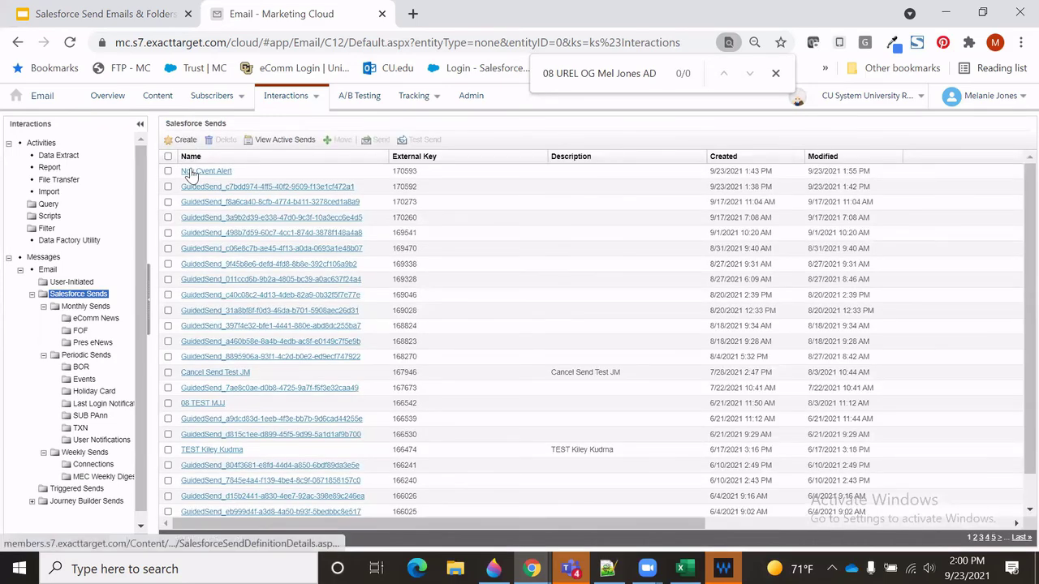
pyautogui.click(188, 172)
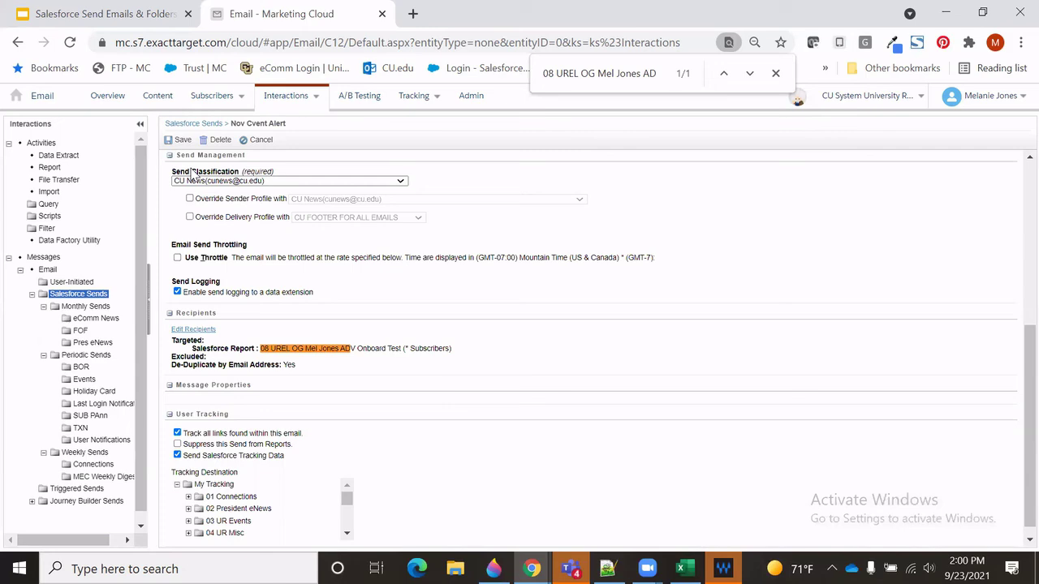
pyautogui.click(203, 127)
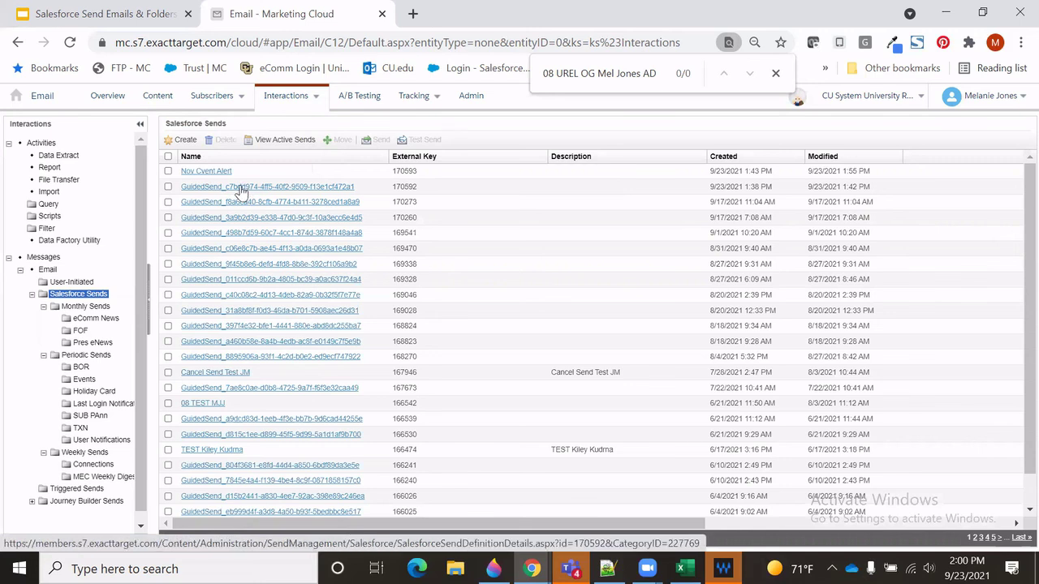
# - Try renaming the most recent guided send to Aug Alert with eComm News - Cvent Reporting Recording as its message
pyautogui.moveTo(232, 193); pyautogui.dragTo(231, 191)
pyautogui.click(243, 193)
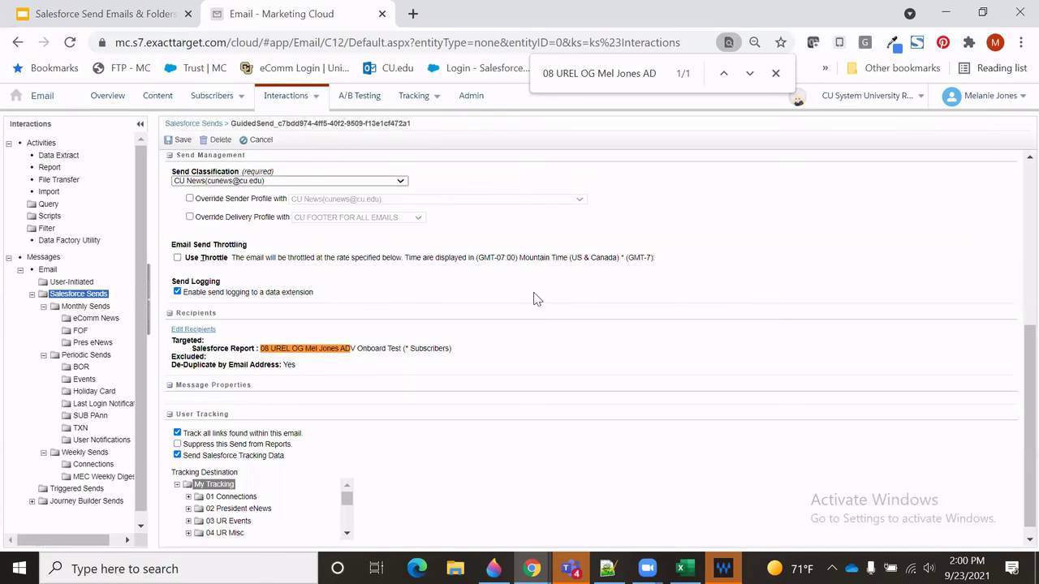
pyautogui.scroll(4, 520, 308)
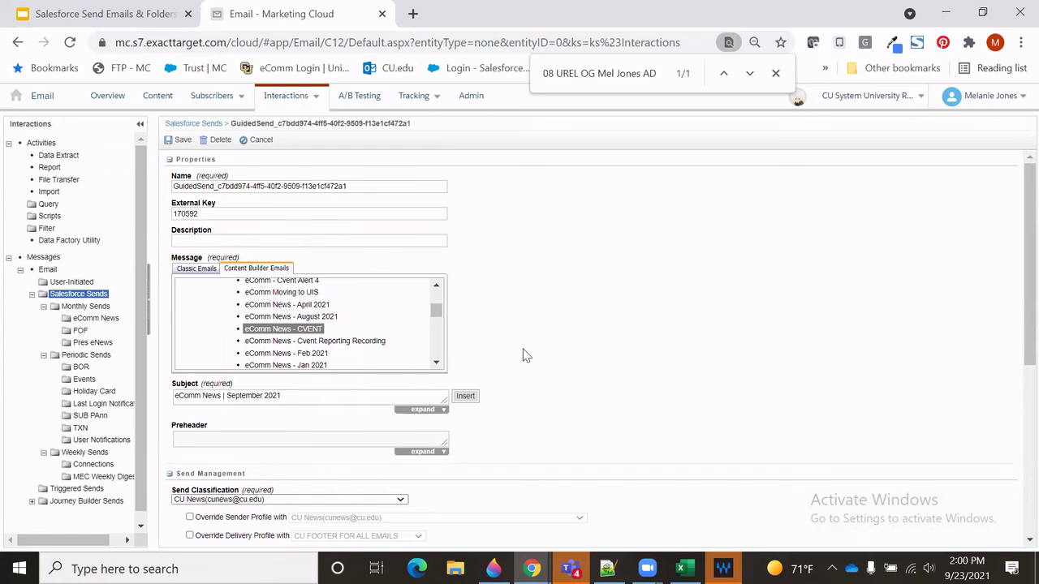
pyautogui.moveTo(362, 187); pyautogui.dragTo(151, 180)
pyautogui.write('Cvent')
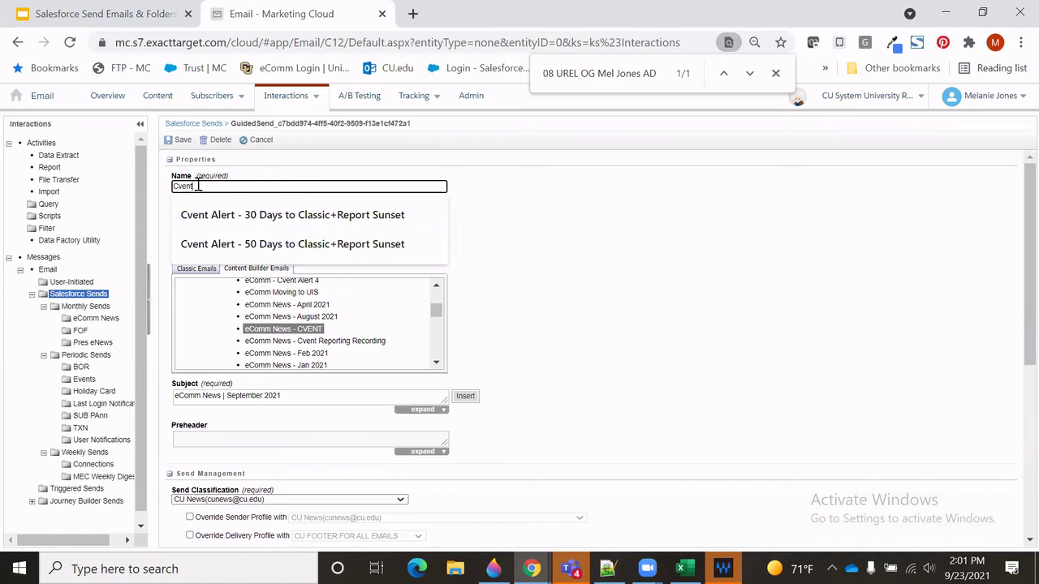
pyautogui.moveTo(201, 186); pyautogui.dragTo(158, 187)
pyautogui.write('Aug')
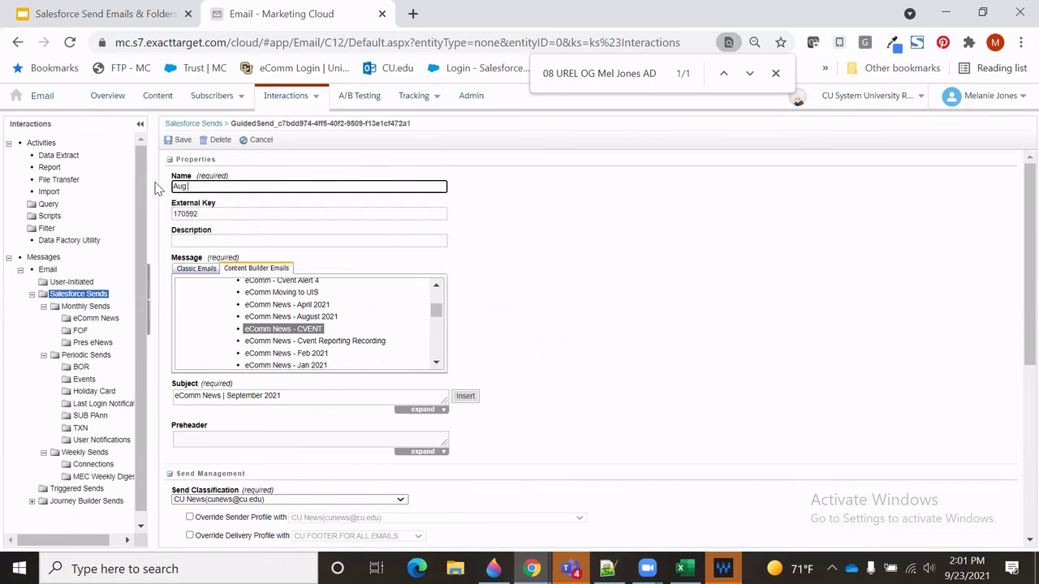
pyautogui.write(' Alert')
pyautogui.click(294, 342)
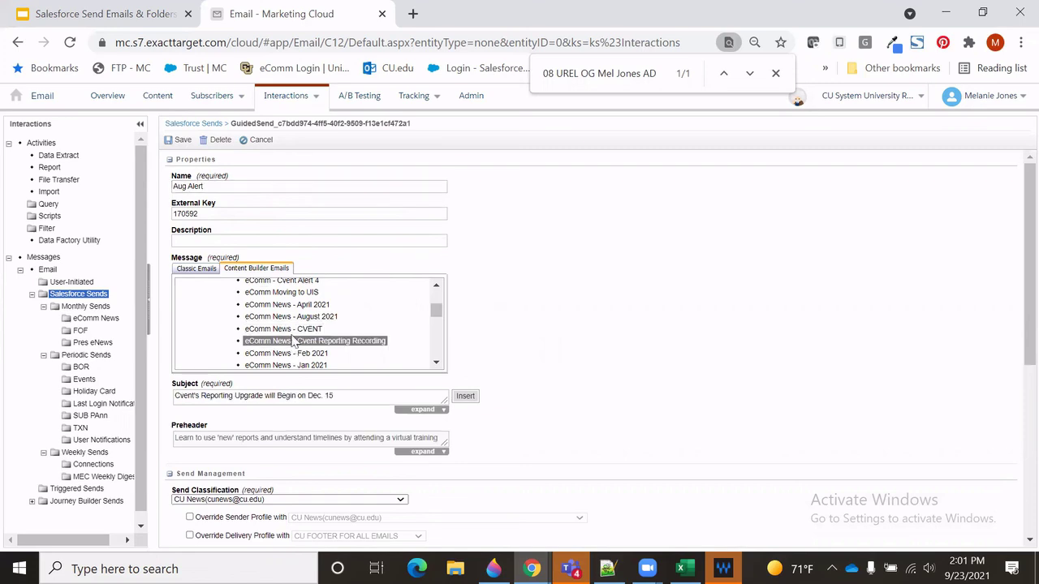
pyautogui.click(189, 139)
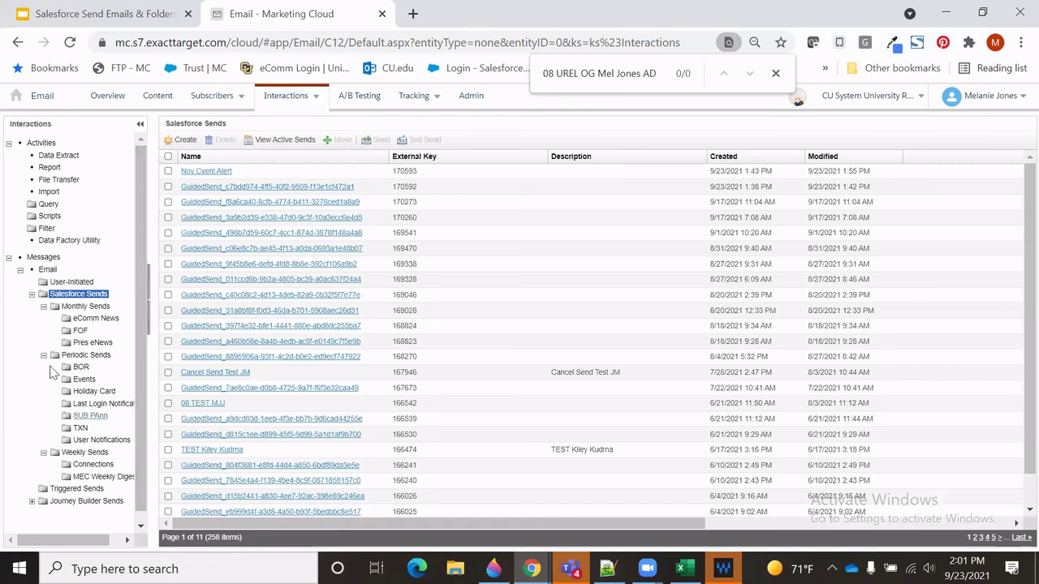
# - View the sends stored in the eComm News and Connections folders and return to the Salesforce Send Emails & Folders presentation
pyautogui.click(85, 320)
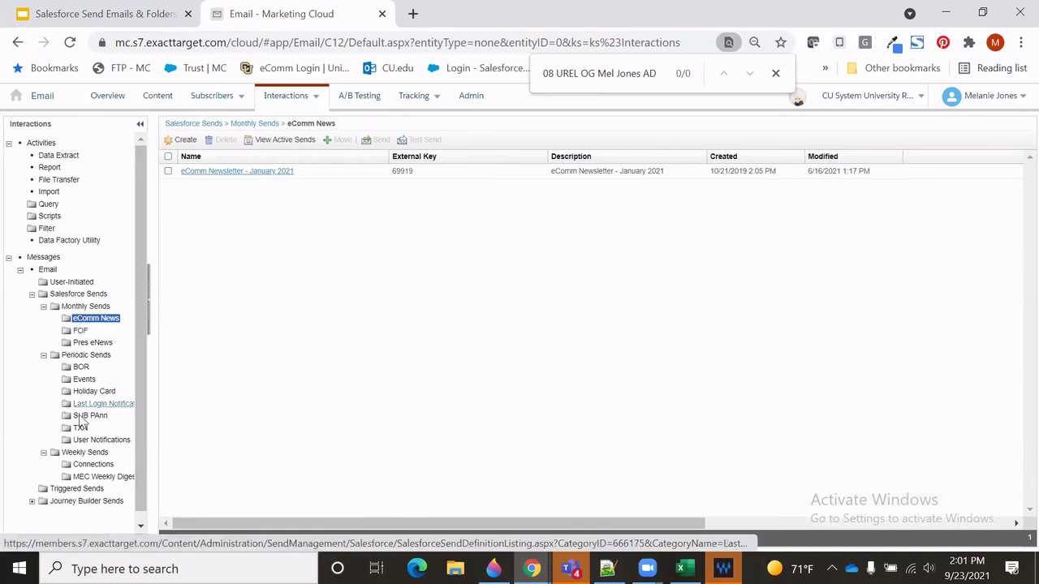
pyautogui.click(89, 466)
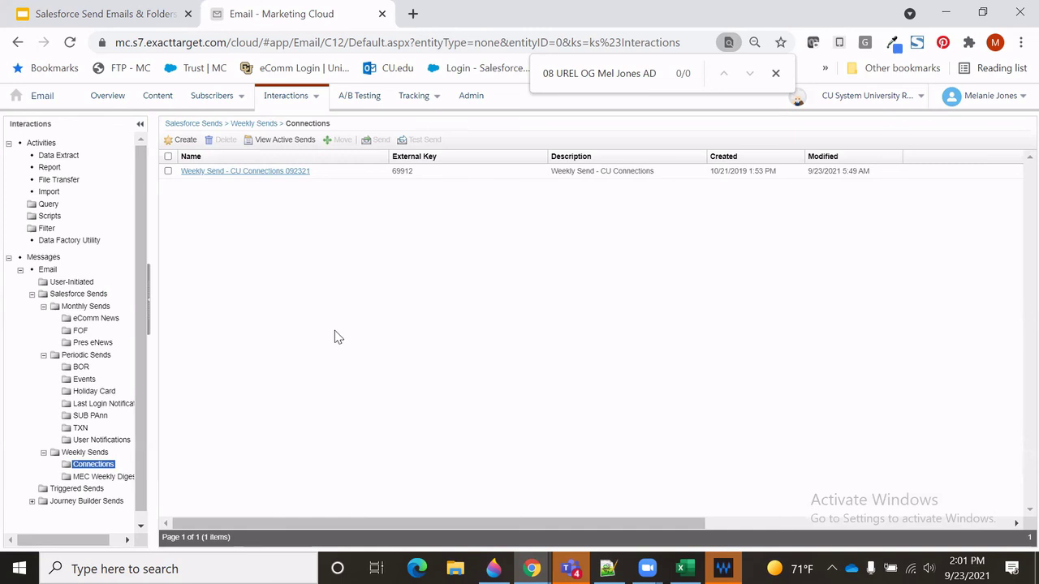
pyautogui.click(115, 11)
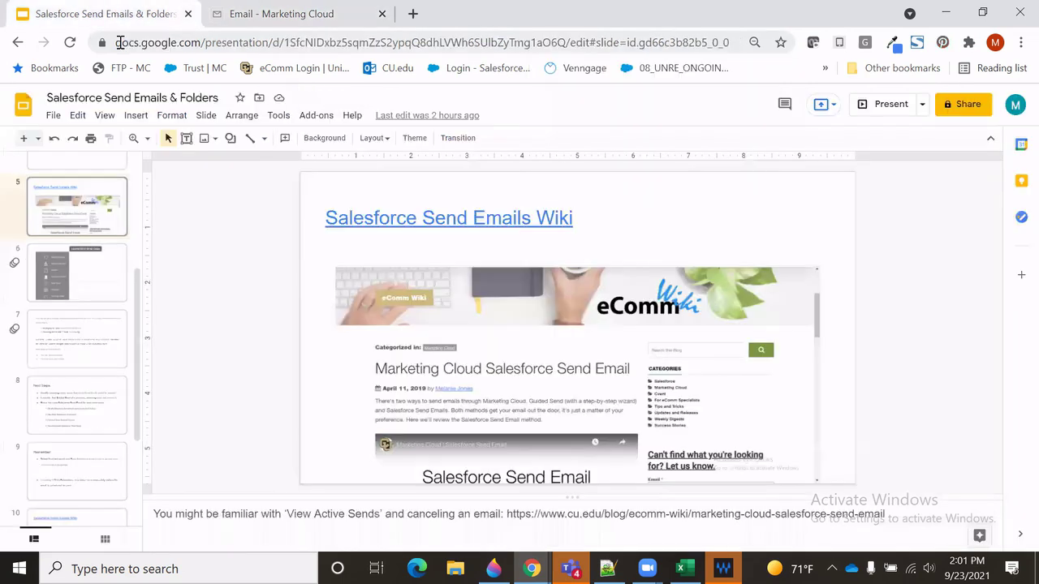